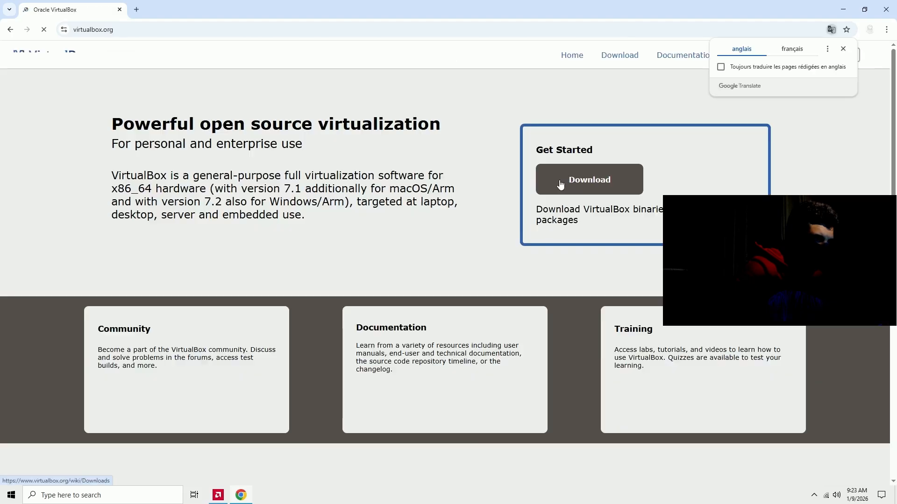
- Download the VirtualBox 7.2.4 installer for Windows hosts from the virtualbox.org downloads page
{"action": "left_click", "coordinate": [598, 182]}
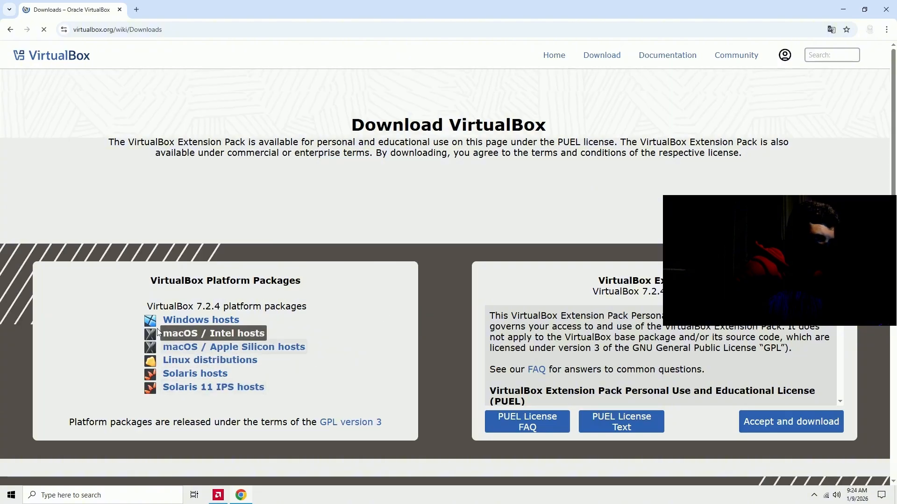
{"action": "left_click", "coordinate": [201, 320]}
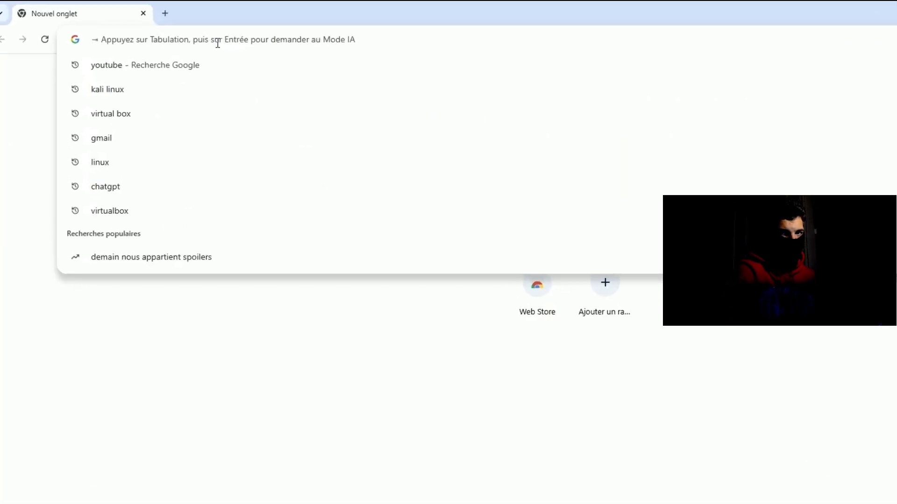
- Search 'kali linux' and download the Kali 2025.4 x86_64 installer ISO from kali.org's Installer Images
{"action": "type", "text": "kali lin"}
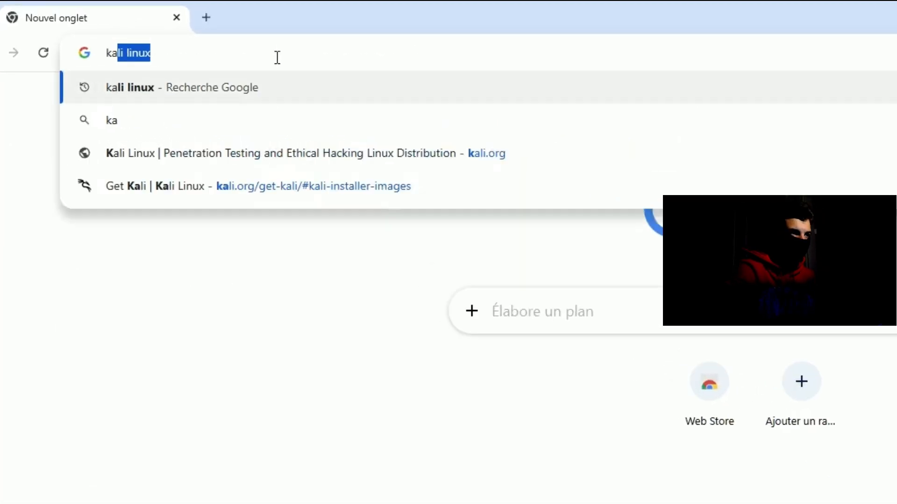
{"action": "type", "text": "ux"}
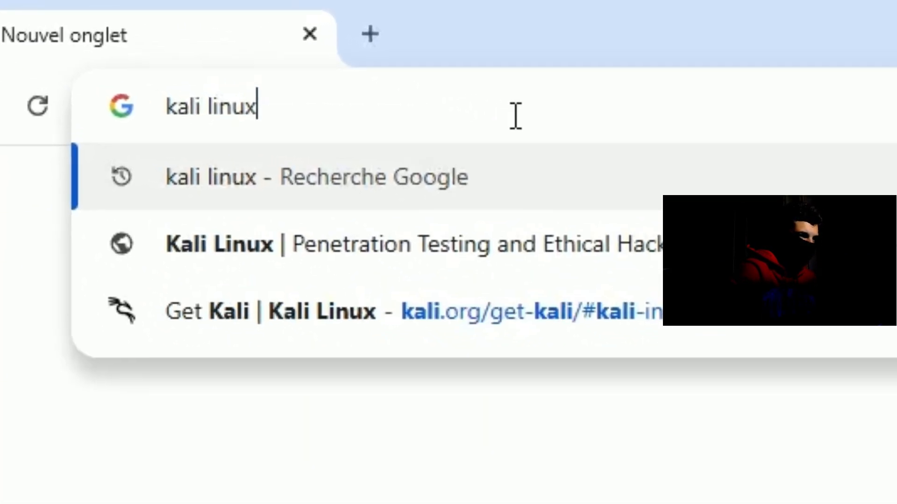
{"action": "key", "text": "Return"}
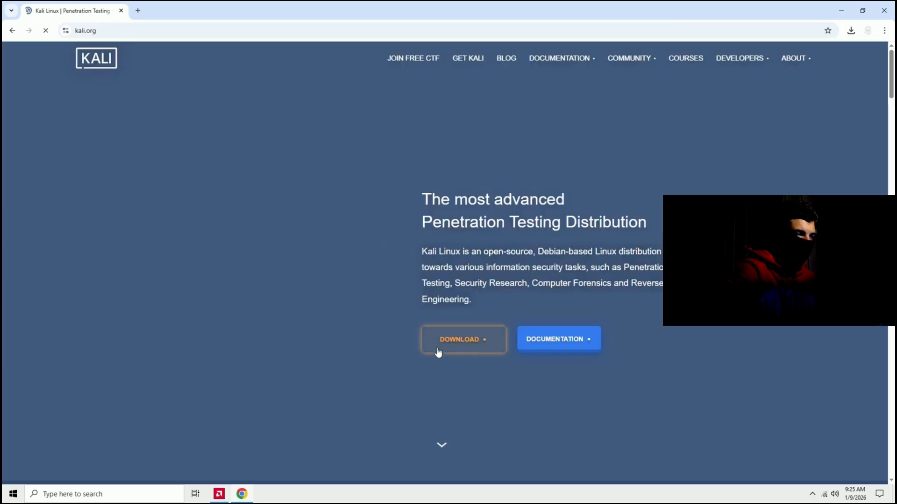
{"action": "left_click", "coordinate": [470, 345]}
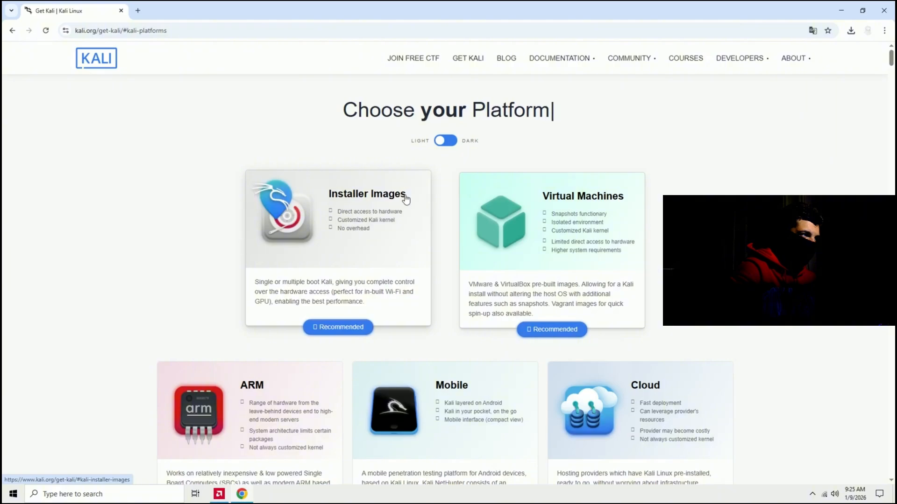
{"action": "left_click", "coordinate": [340, 226]}
{"action": "scroll", "coordinate": [374, 281], "scroll_direction": "down", "scroll_amount": 3}
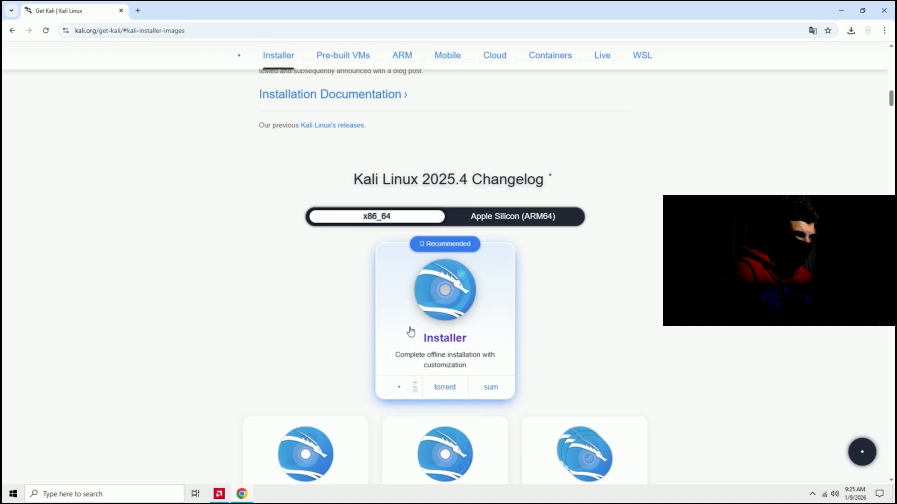
{"action": "left_click", "coordinate": [439, 351]}
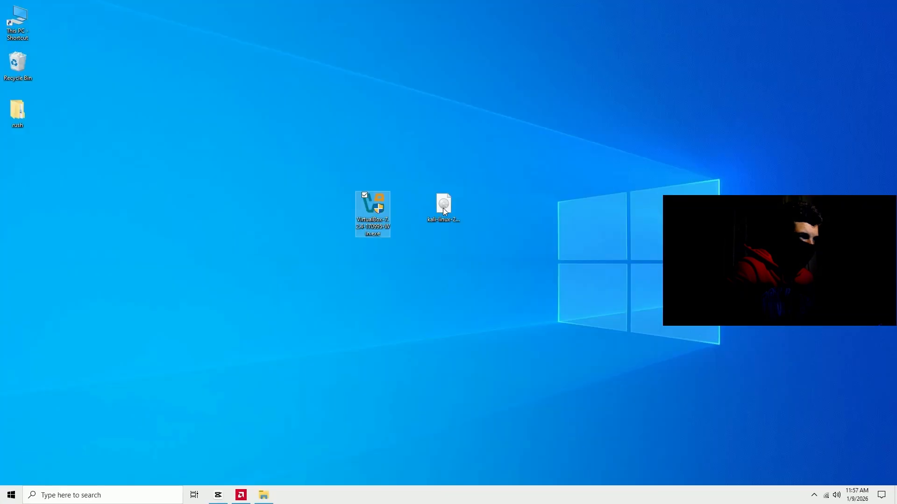
{"action": "left_click", "coordinate": [444, 209]}
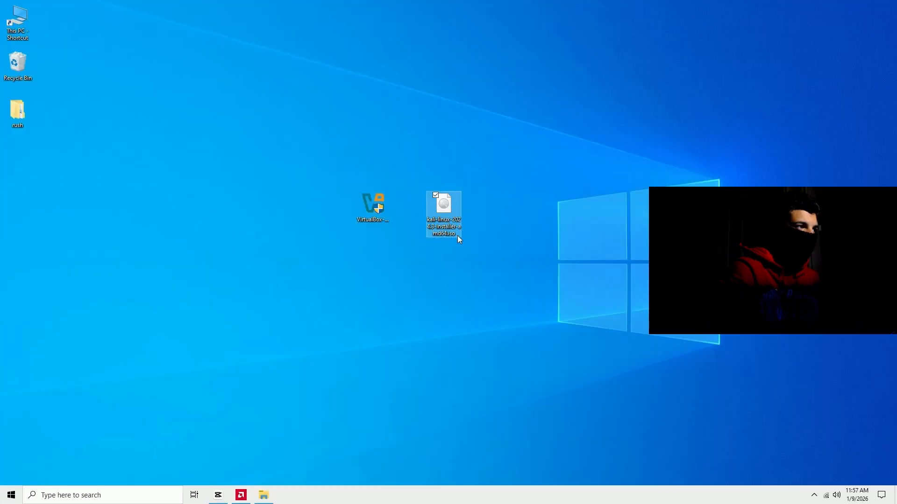
- Launch the VirtualBox installer from the Windows desktop, bringing up its permission prompt
{"action": "left_click", "coordinate": [415, 268]}
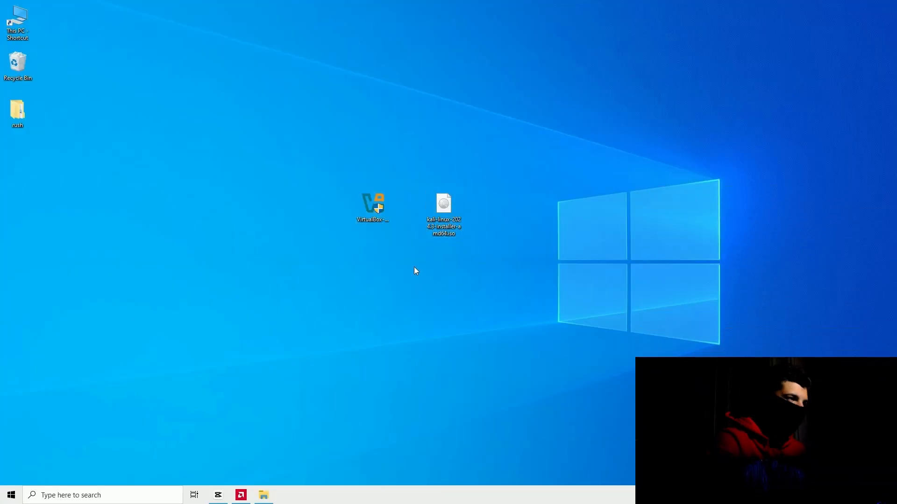
{"action": "double_click", "coordinate": [377, 211]}
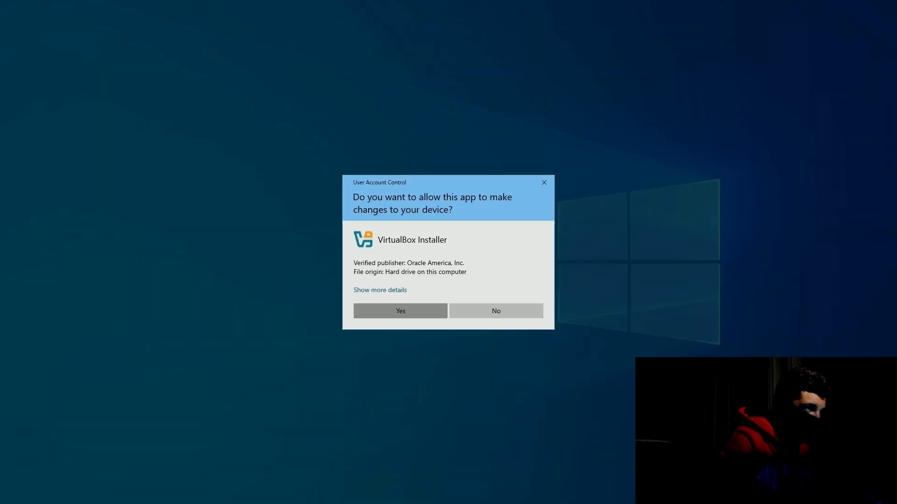
- Allow the installer to run, accept the licence agreement, and keep the default features
{"action": "left_click", "coordinate": [400, 311]}
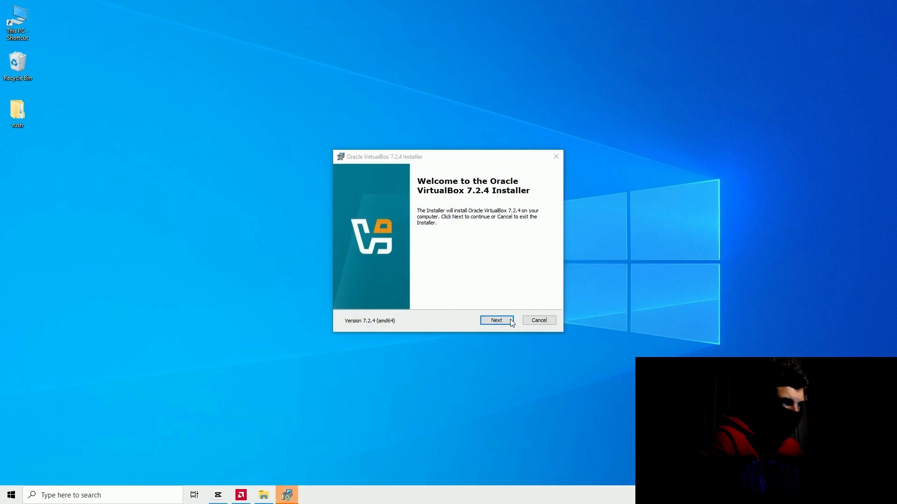
{"action": "left_click", "coordinate": [492, 322]}
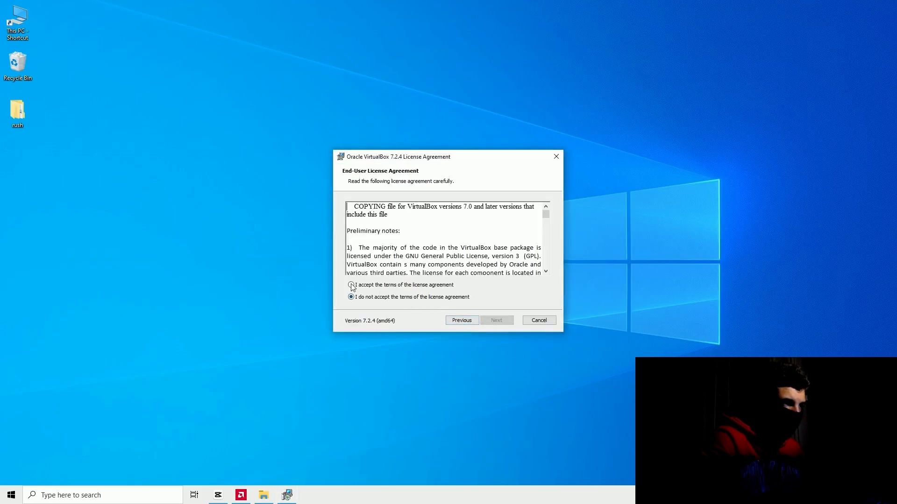
{"action": "left_click", "coordinate": [351, 285]}
{"action": "left_click", "coordinate": [488, 320]}
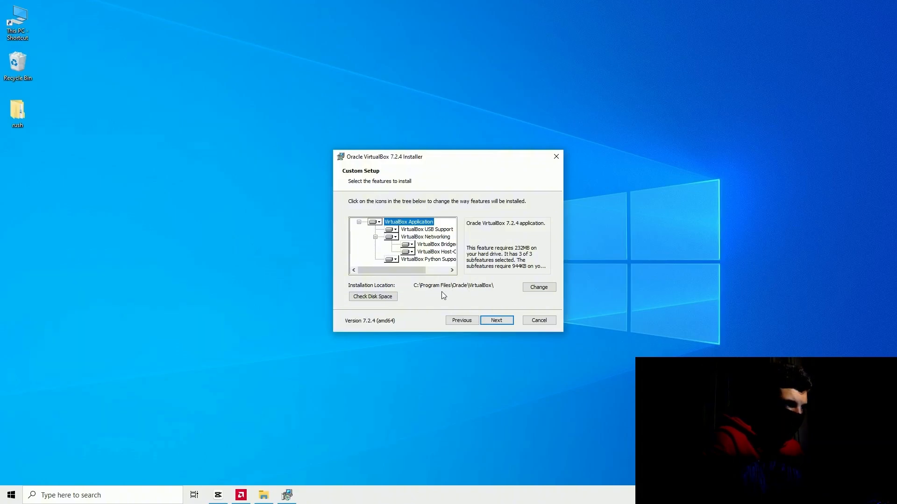
{"action": "left_click", "coordinate": [495, 320]}
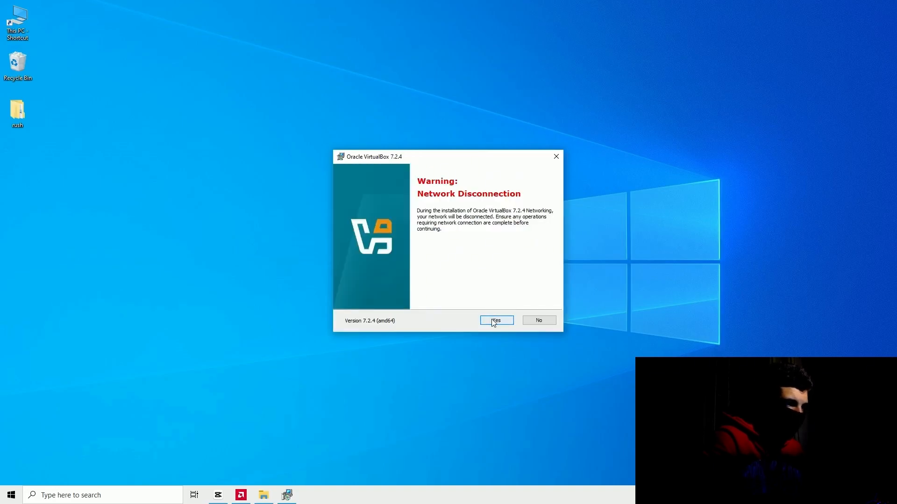
- Accept the network and dependency notices, drop .ova/.ovf file association, and install VirtualBox 7.2.4
{"action": "left_click", "coordinate": [493, 320]}
{"action": "left_click", "coordinate": [493, 321]}
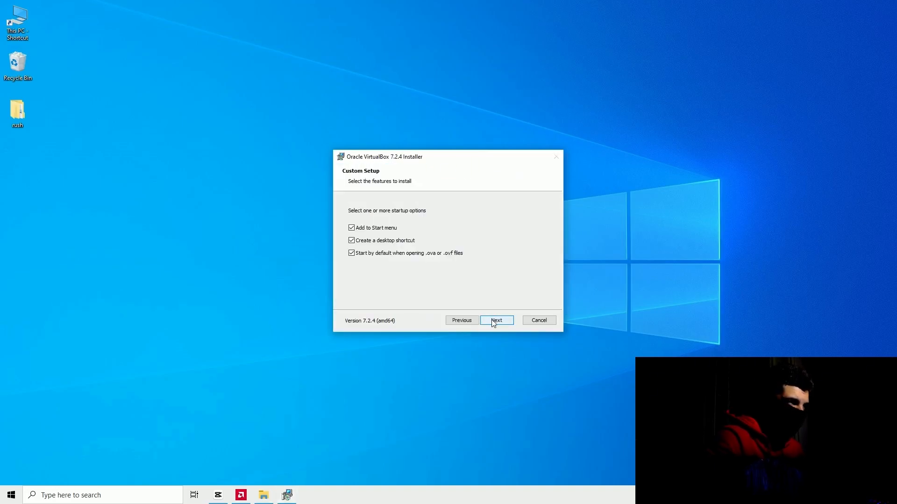
{"action": "left_click", "coordinate": [351, 253]}
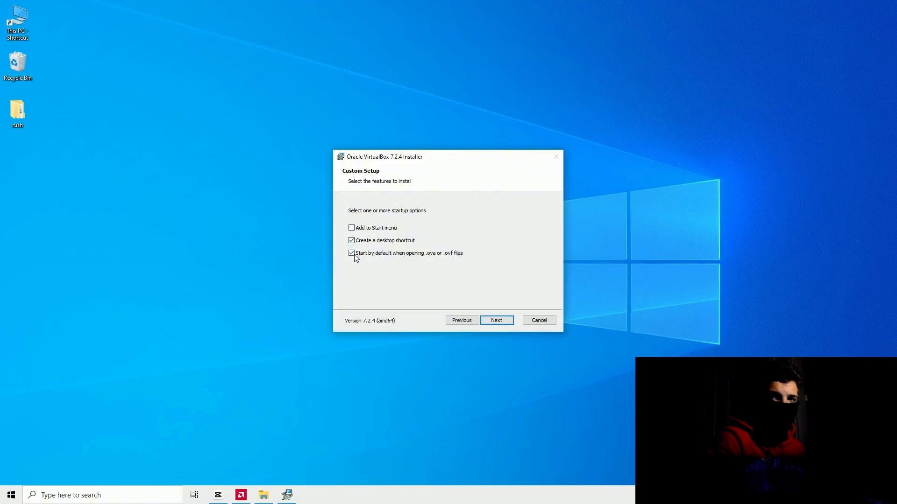
{"action": "left_click", "coordinate": [497, 320]}
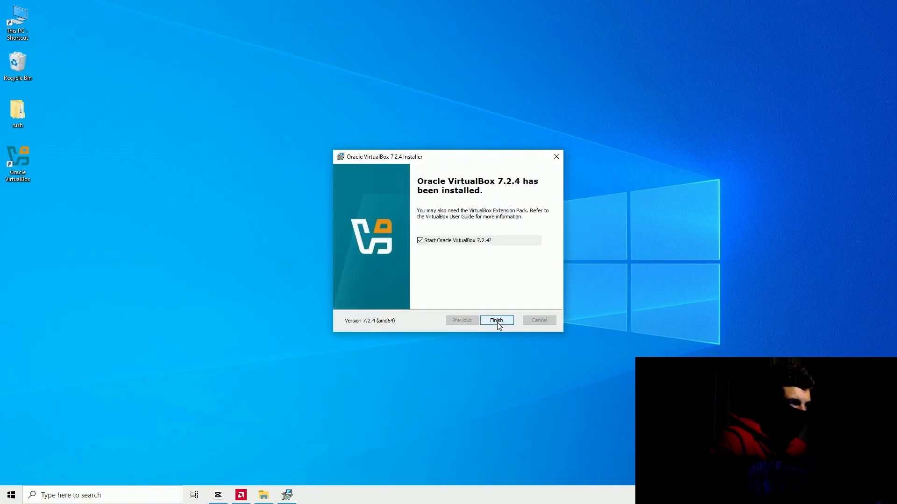
{"action": "left_click", "coordinate": [493, 321]}
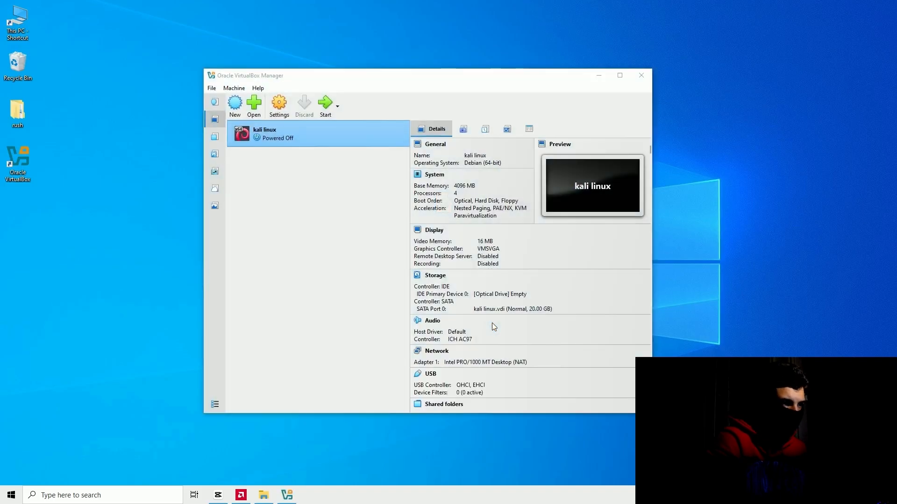
- Start a new VM named 'kali' and attach the Kali installer ISO from the Desktop
{"action": "left_click", "coordinate": [236, 111]}
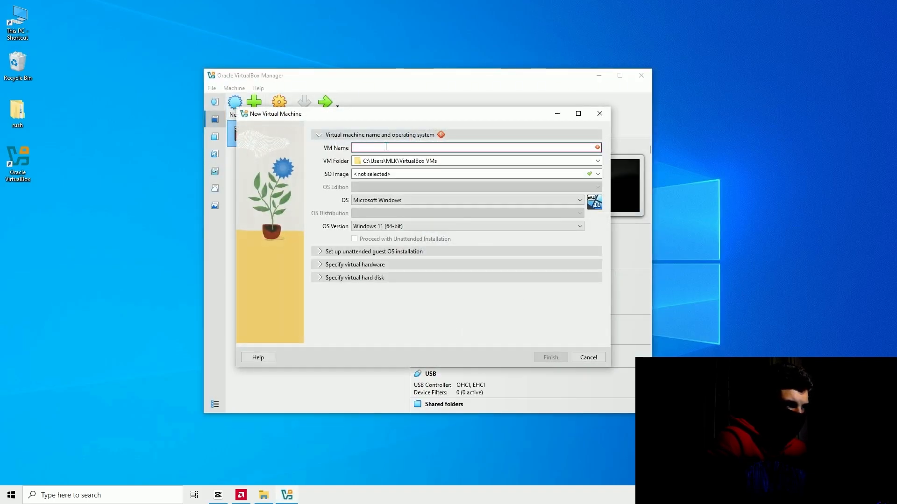
{"action": "type", "text": "kali"}
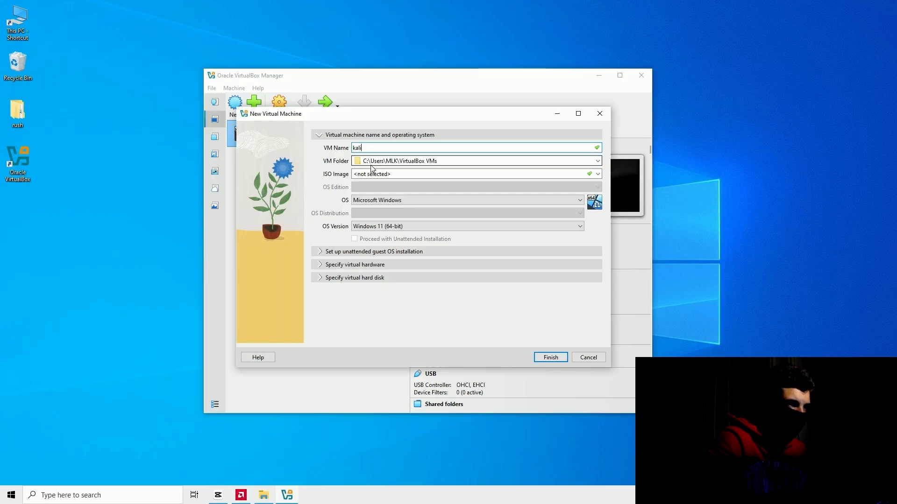
{"action": "left_click", "coordinate": [424, 174]}
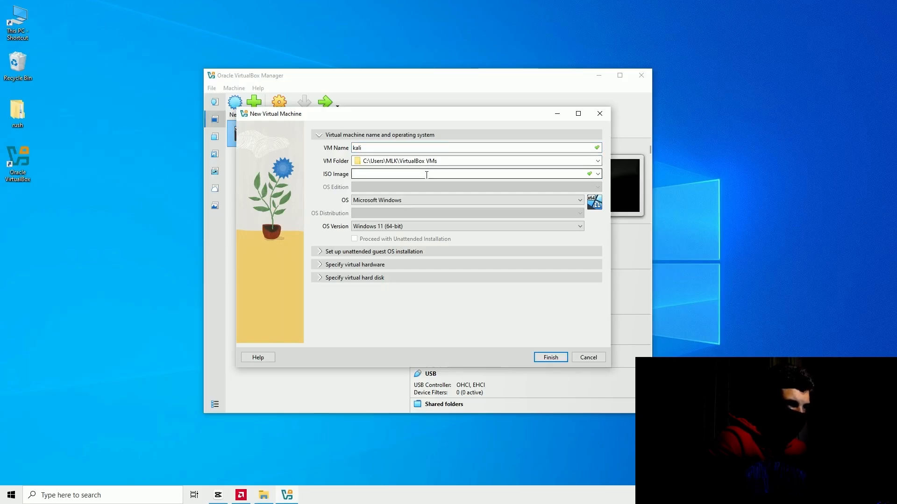
{"action": "left_click", "coordinate": [598, 175]}
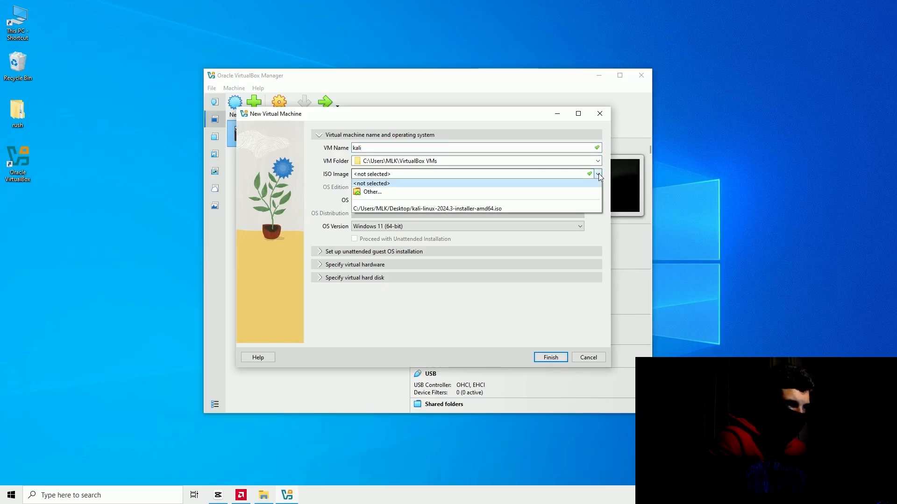
{"action": "left_click", "coordinate": [378, 192]}
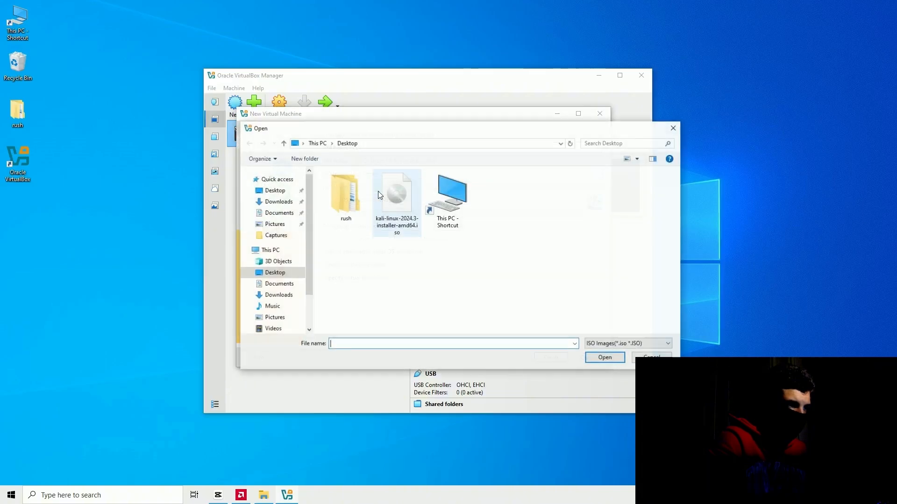
{"action": "double_click", "coordinate": [379, 192]}
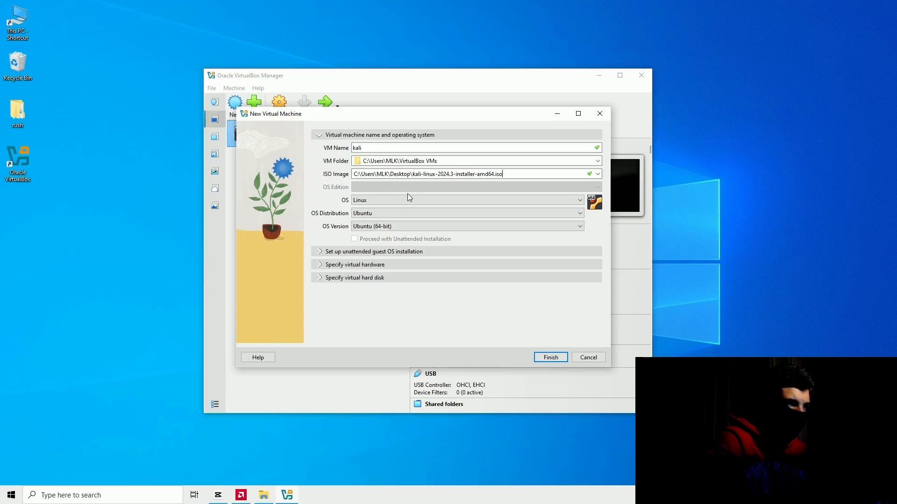
- Set the guest OS to Linux, Debian, Debian (64-bit) and finish creating the kali VM
{"action": "left_click", "coordinate": [582, 201]}
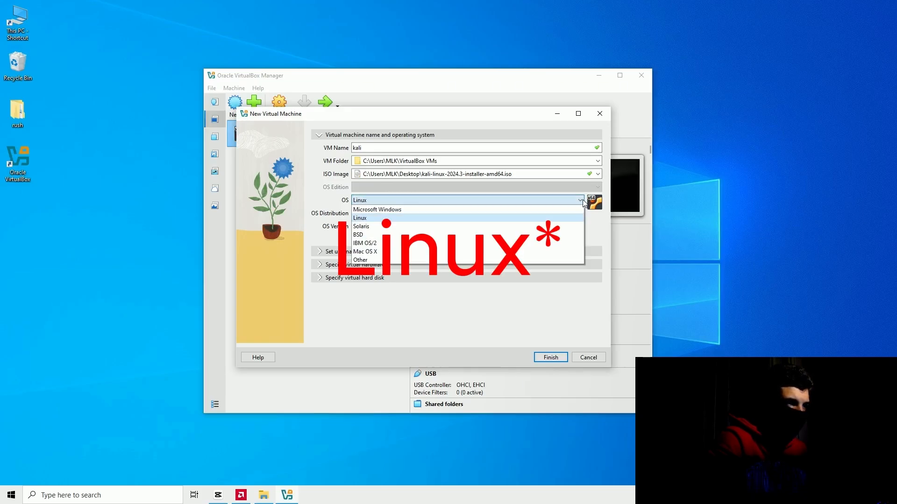
{"action": "left_click", "coordinate": [401, 219]}
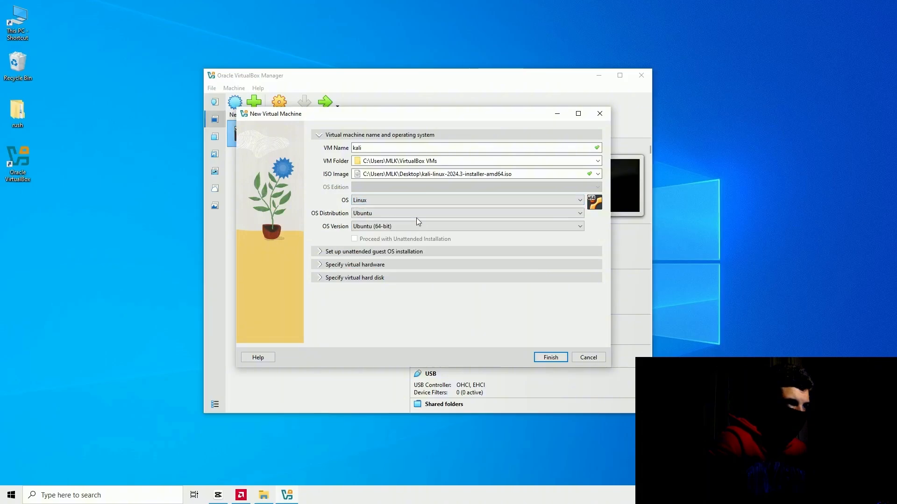
{"action": "left_click", "coordinate": [572, 215]}
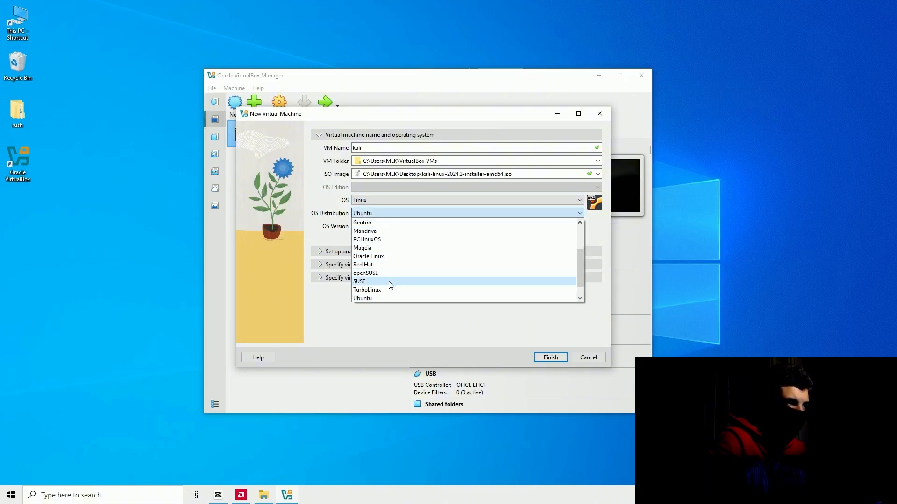
{"action": "scroll", "coordinate": [379, 236], "scroll_direction": "up", "scroll_amount": 2}
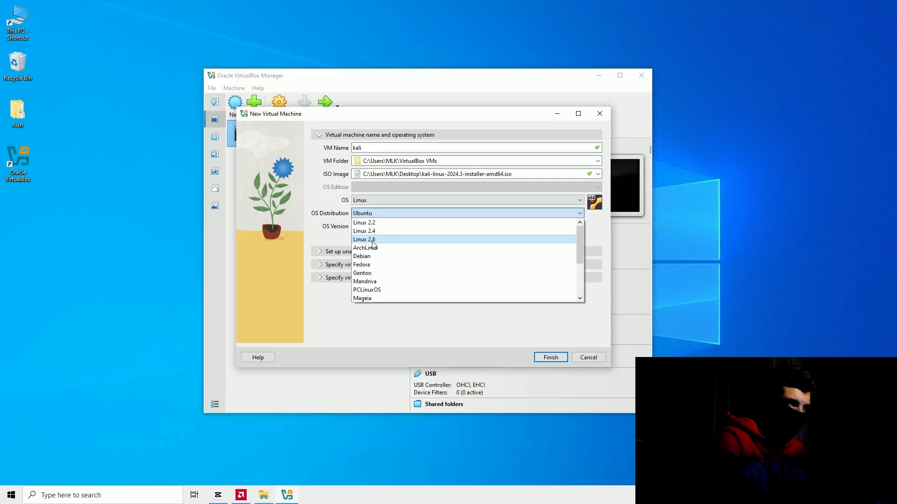
{"action": "scroll", "coordinate": [369, 236], "scroll_direction": "down", "scroll_amount": 1}
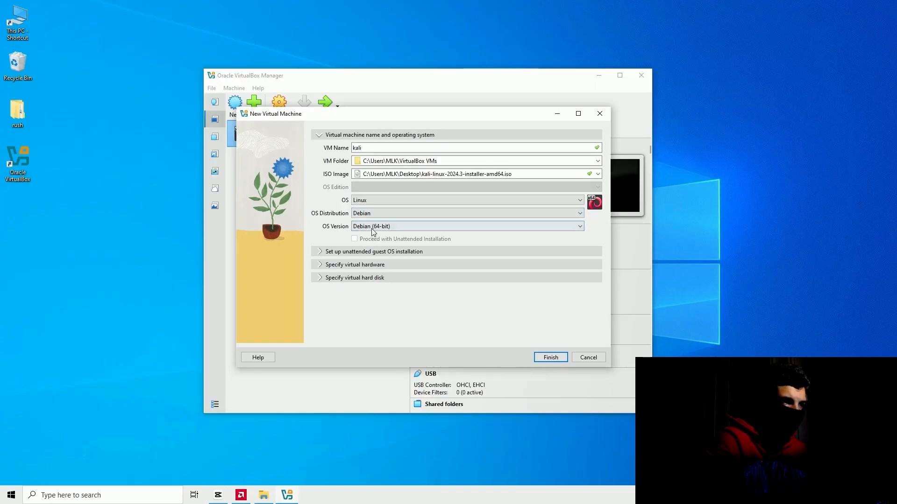
{"action": "left_click", "coordinate": [390, 227]}
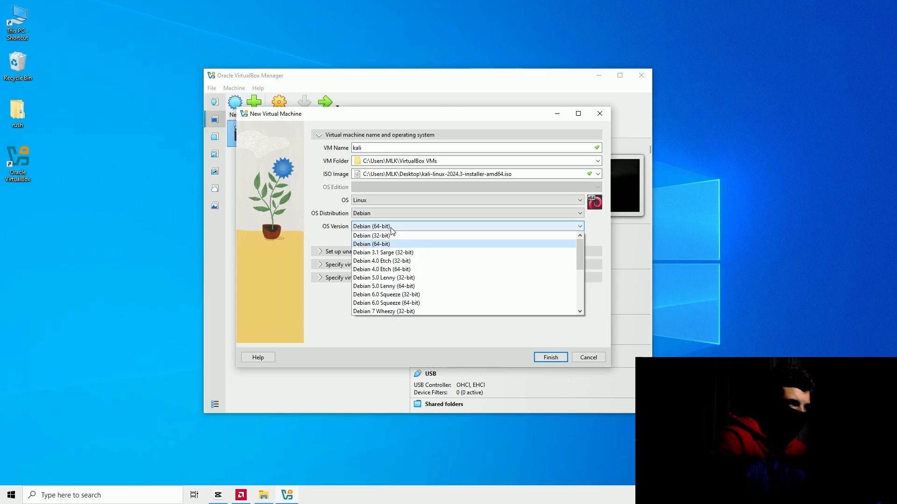
{"action": "left_click", "coordinate": [394, 243]}
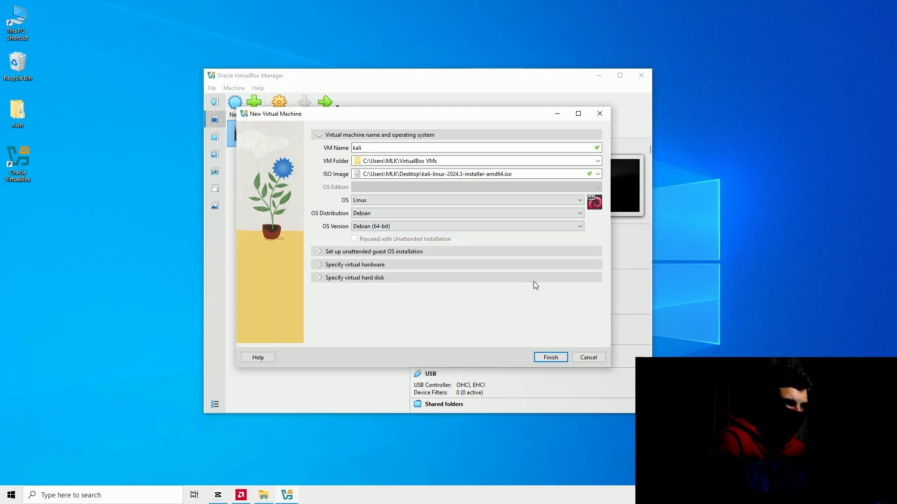
{"action": "left_click", "coordinate": [551, 357]}
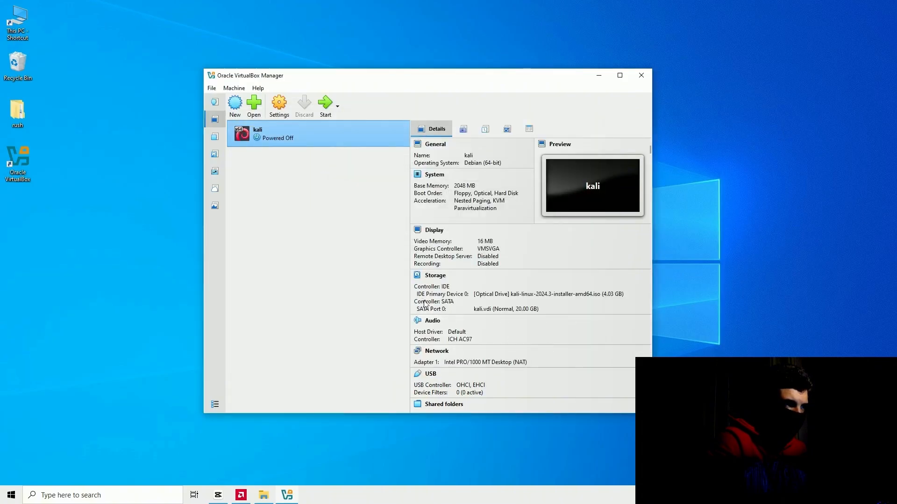
- In kali's settings, set Shared Clipboard and Drag'n'Drop both to Bidirectional
{"action": "left_click", "coordinate": [276, 115]}
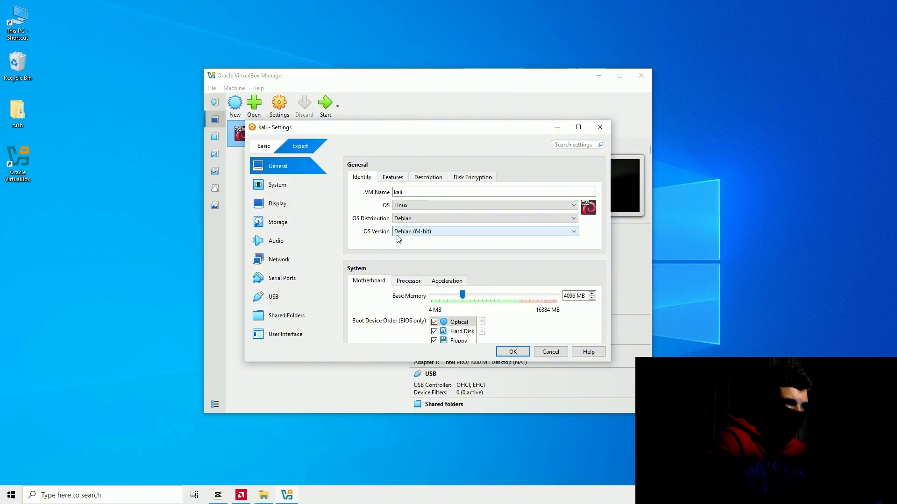
{"action": "left_click", "coordinate": [393, 181]}
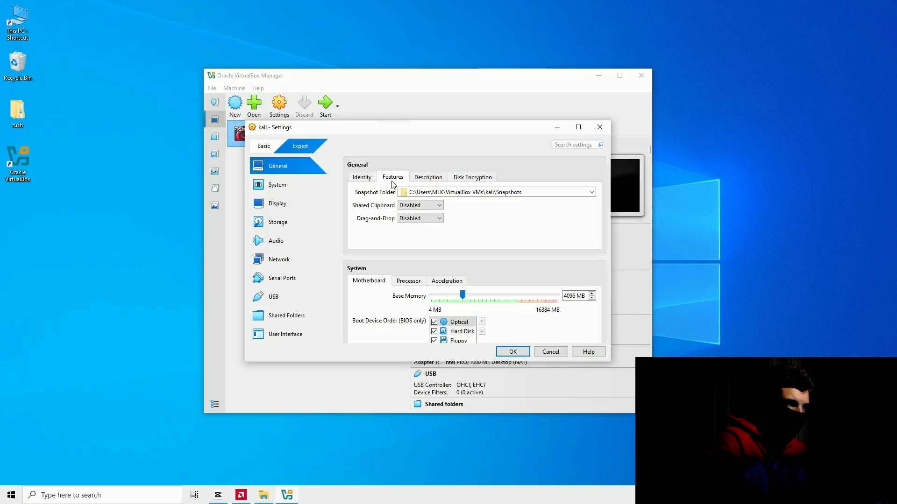
{"action": "left_click", "coordinate": [404, 205]}
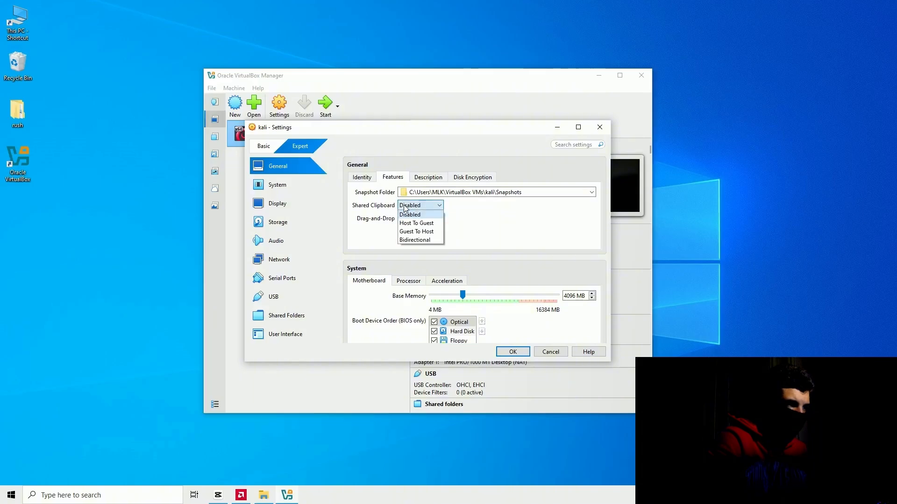
{"action": "left_click", "coordinate": [415, 240]}
{"action": "left_click", "coordinate": [415, 219]}
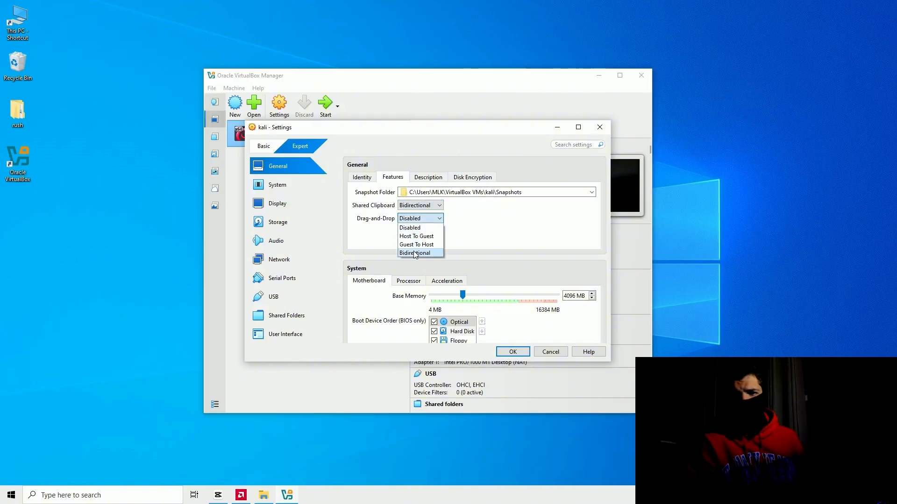
{"action": "left_click", "coordinate": [414, 252]}
{"action": "left_click", "coordinate": [428, 180]}
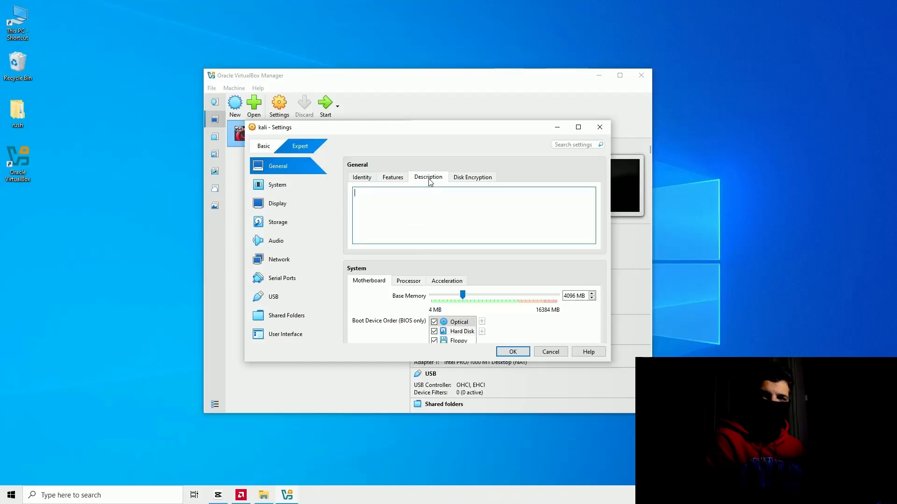
- Raise kali's base memory to 4096 MB
{"action": "left_click", "coordinate": [467, 178]}
{"action": "left_click", "coordinate": [366, 179]}
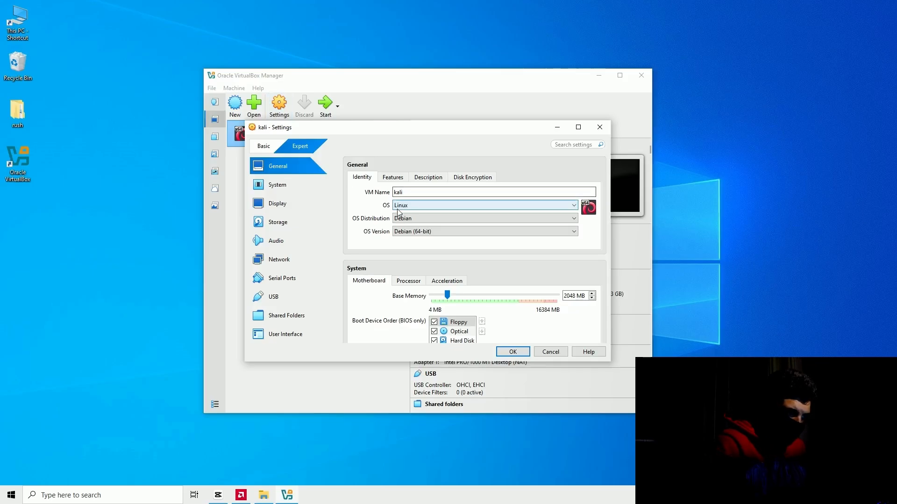
{"action": "scroll", "coordinate": [398, 213], "scroll_direction": "down", "scroll_amount": 3}
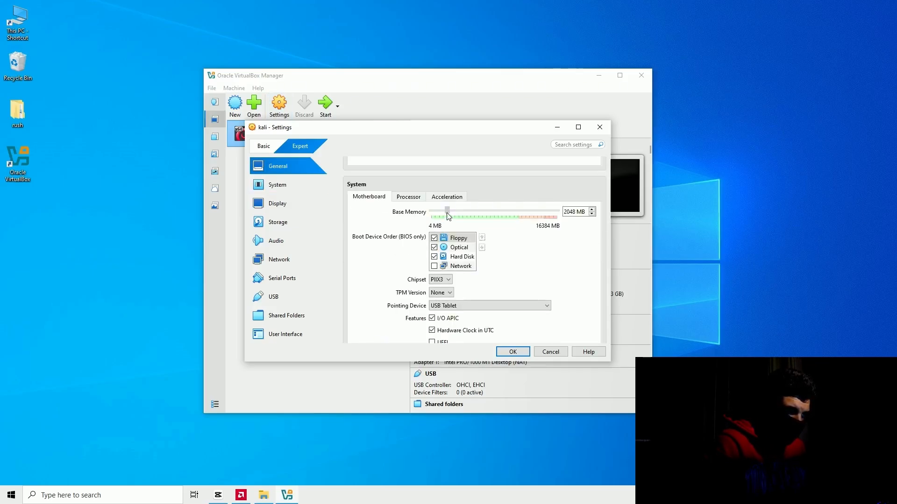
{"action": "left_click_drag", "start_coordinate": [452, 216], "coordinate": [469, 215]}
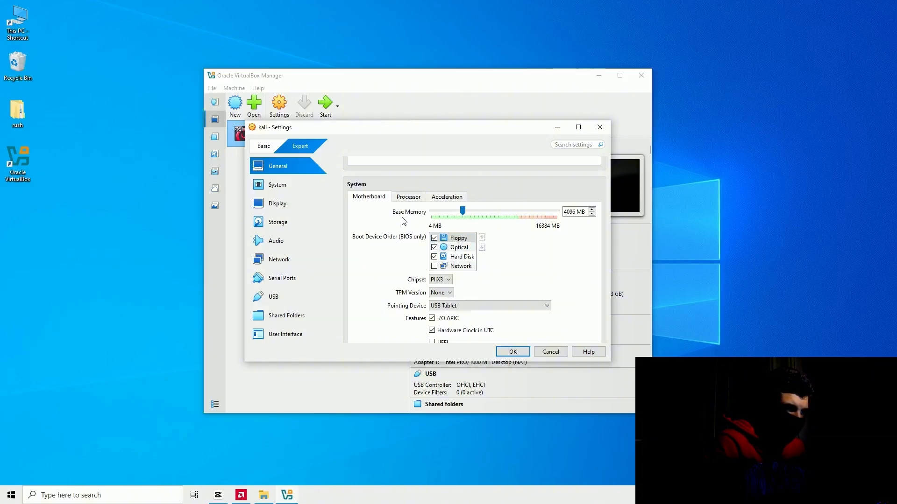
{"action": "scroll", "coordinate": [416, 229], "scroll_direction": "down", "scroll_amount": 1}
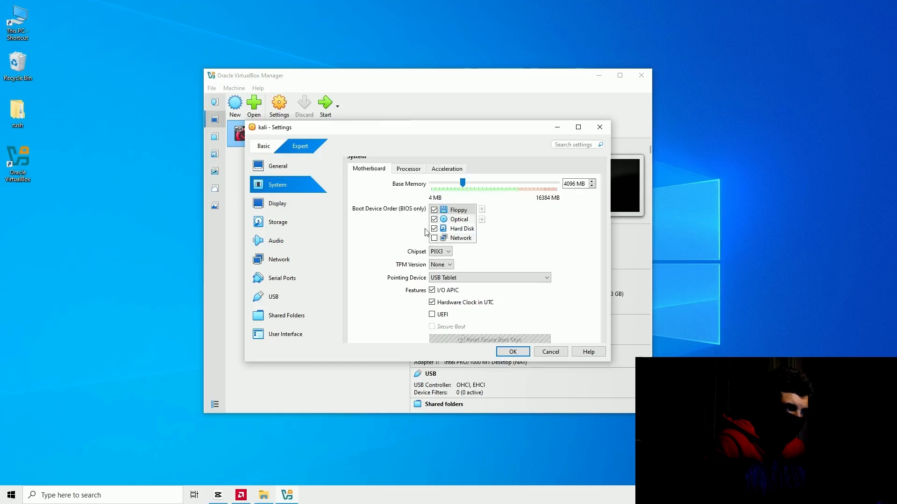
- Reorder the boot devices to Optical, Hard Disk, then Floppy
{"action": "left_click", "coordinate": [461, 220]}
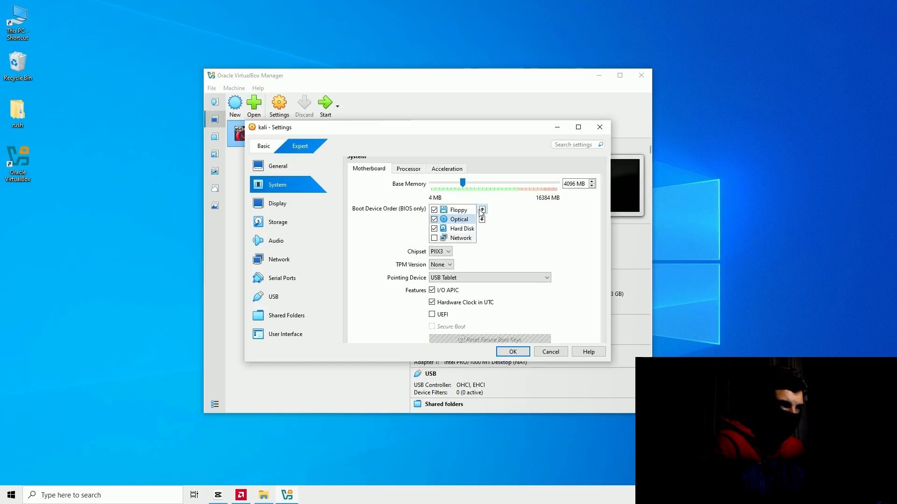
{"action": "left_click", "coordinate": [481, 209]}
{"action": "left_click", "coordinate": [461, 228]}
{"action": "left_click", "coordinate": [481, 210]}
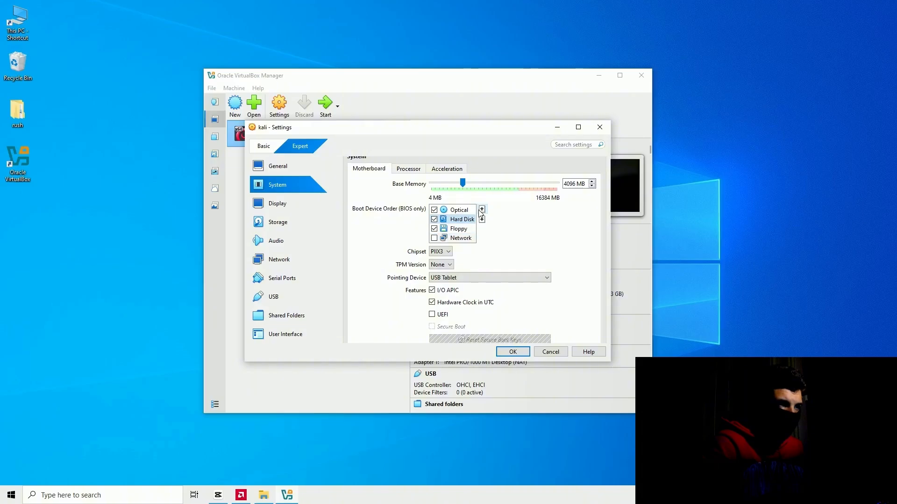
{"action": "scroll", "coordinate": [441, 252], "scroll_direction": "down", "scroll_amount": 2}
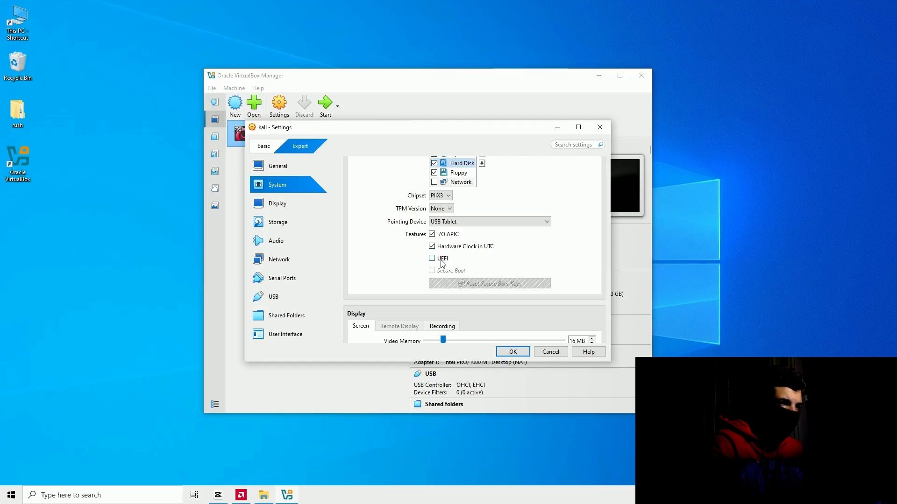
- Give the kali VM 4 virtual CPUs on the Processor page
{"action": "scroll", "coordinate": [425, 280], "scroll_direction": "up", "scroll_amount": 2}
{"action": "scroll", "coordinate": [408, 273], "scroll_direction": "down", "scroll_amount": 5}
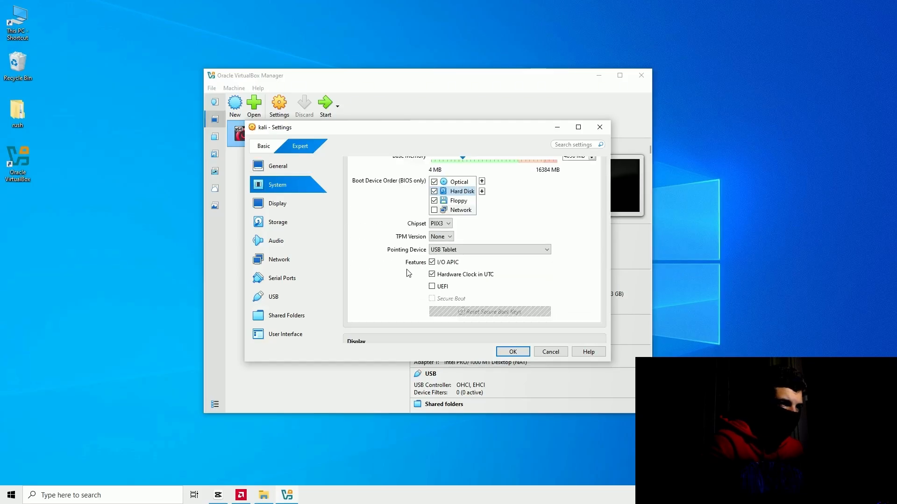
{"action": "scroll", "coordinate": [413, 234], "scroll_direction": "up", "scroll_amount": 3}
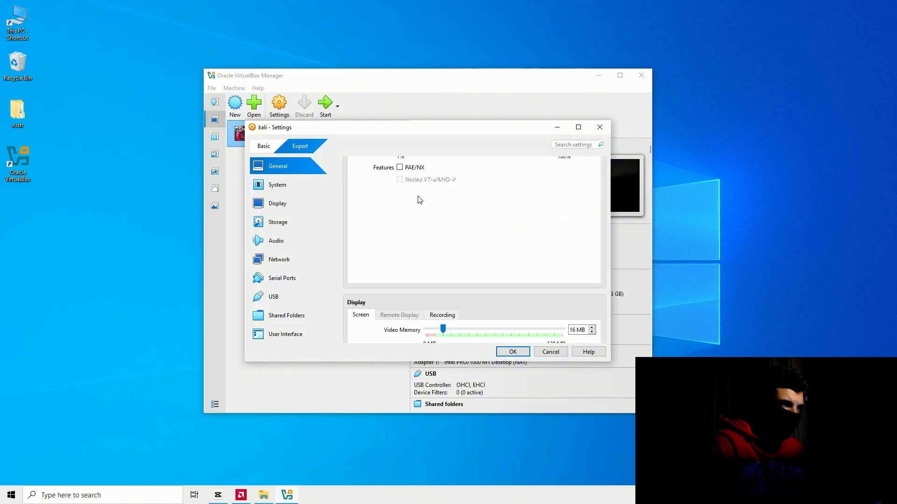
{"action": "scroll", "coordinate": [410, 213], "scroll_direction": "up", "scroll_amount": 3}
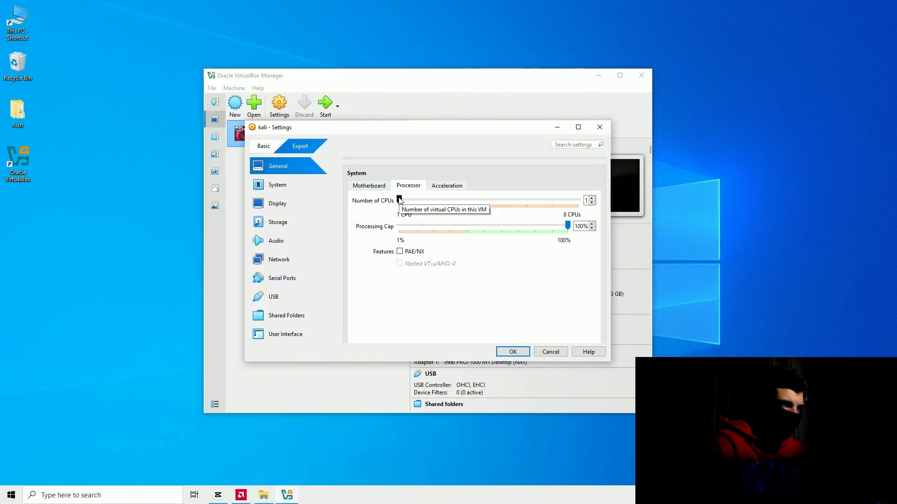
{"action": "left_click_drag", "start_coordinate": [401, 201], "coordinate": [471, 209]}
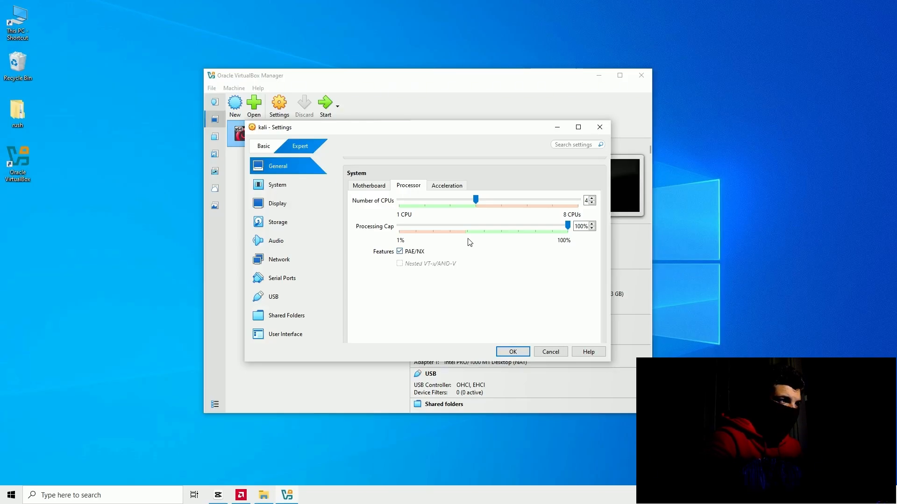
- Set the paravirtualization interface to KVM
{"action": "scroll", "coordinate": [442, 192], "scroll_direction": "down", "scroll_amount": 5}
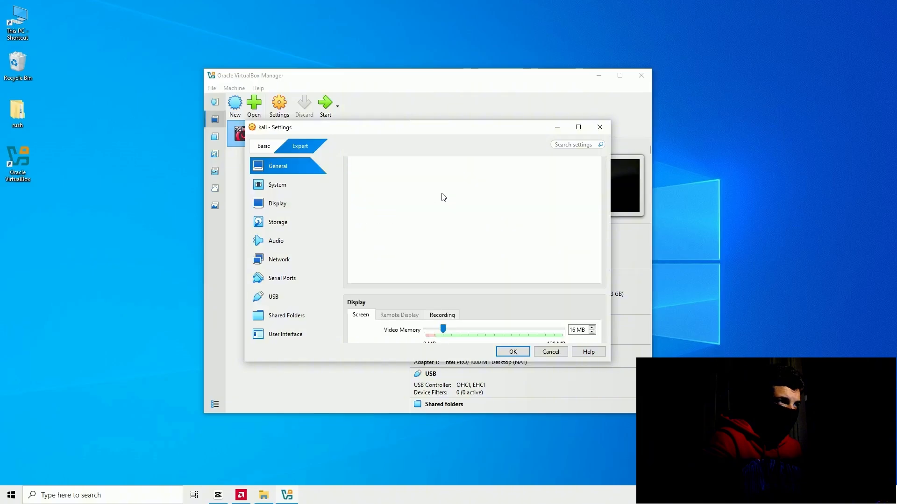
{"action": "scroll", "coordinate": [444, 201], "scroll_direction": "up", "scroll_amount": 3}
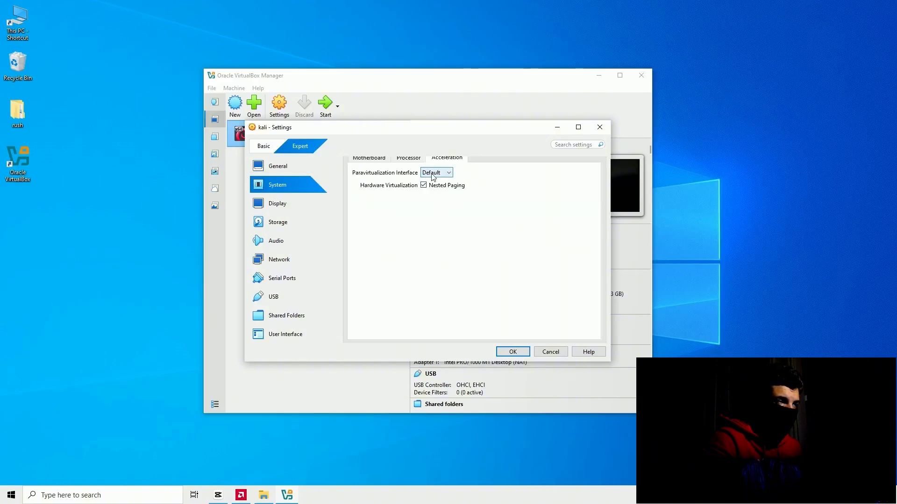
{"action": "scroll", "coordinate": [420, 201], "scroll_direction": "up", "scroll_amount": 2}
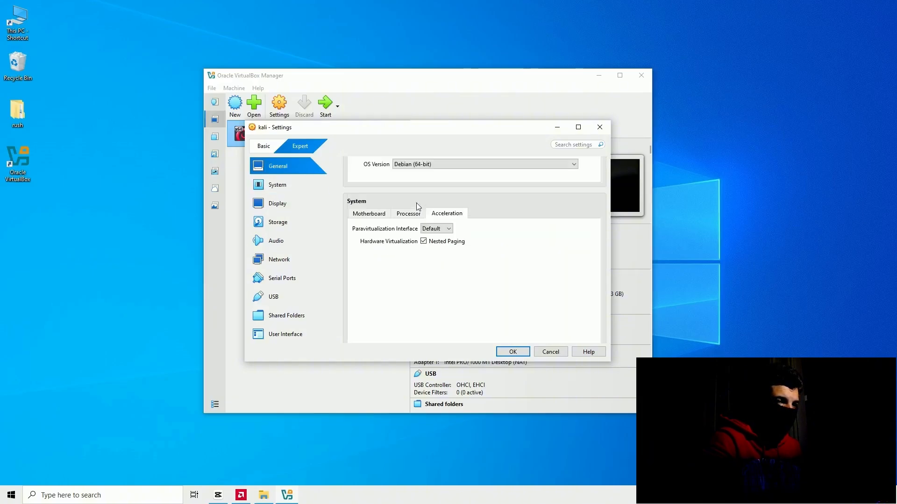
{"action": "left_click", "coordinate": [437, 228]}
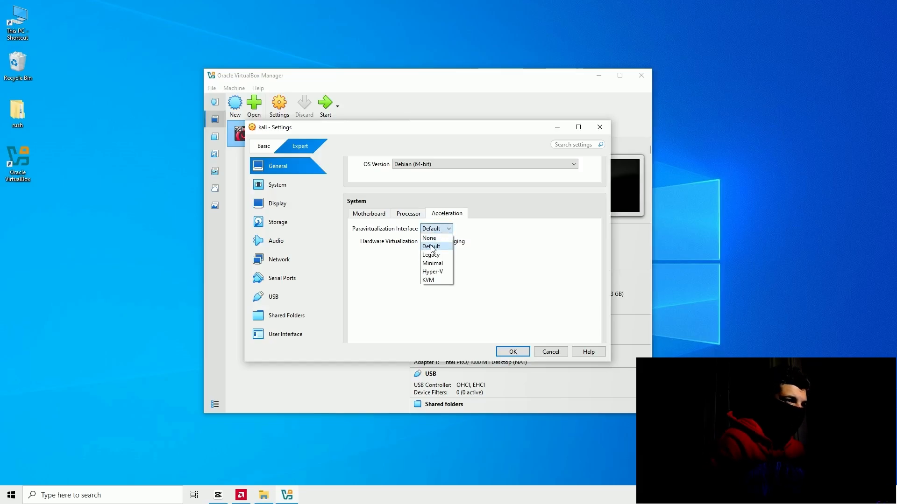
{"action": "left_click", "coordinate": [437, 281]}
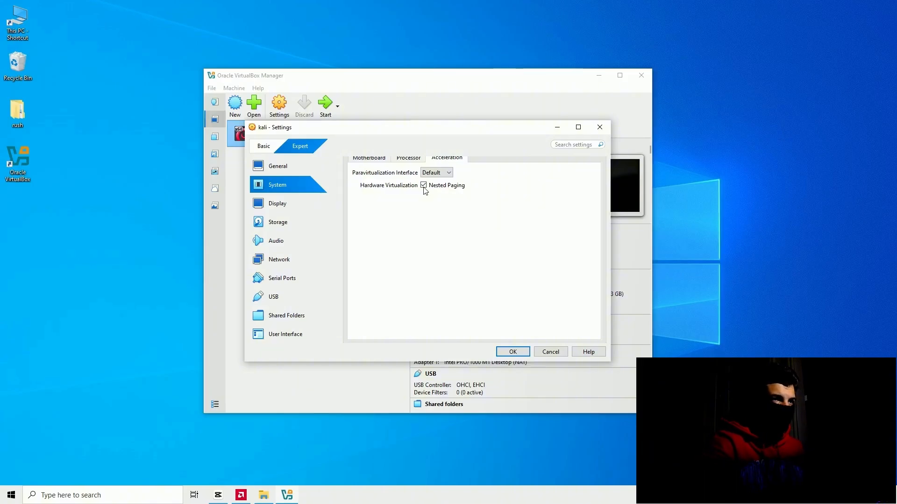
- Raise the kali VM's video memory to the 128 MB maximum
{"action": "scroll", "coordinate": [441, 247], "scroll_direction": "down", "scroll_amount": 5}
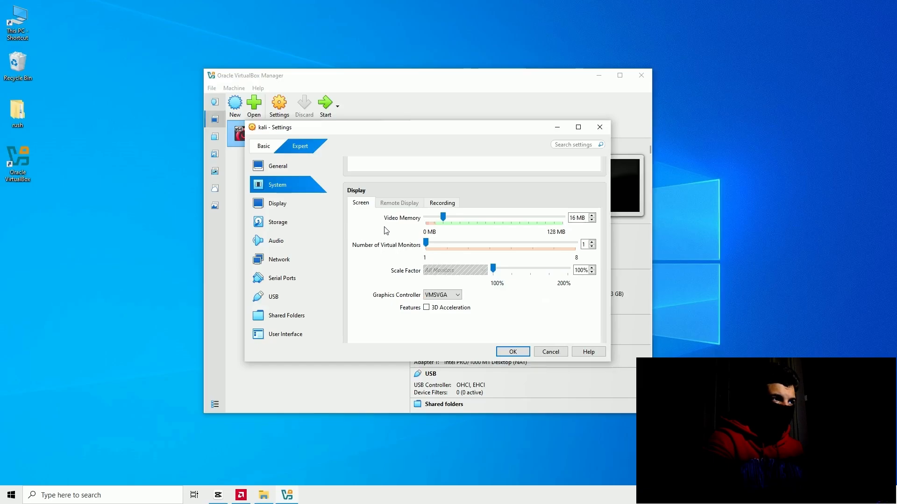
{"action": "left_click_drag", "start_coordinate": [442, 216], "coordinate": [563, 217]}
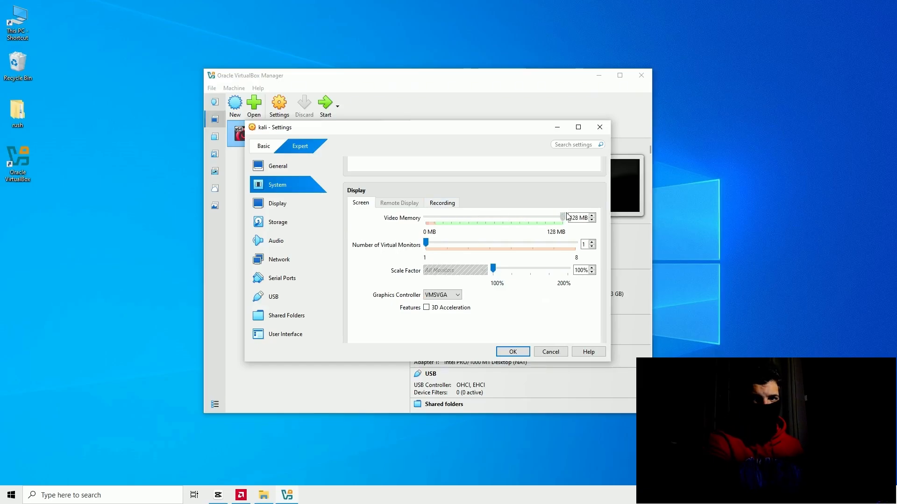
{"action": "scroll", "coordinate": [466, 265], "scroll_direction": "down", "scroll_amount": 1}
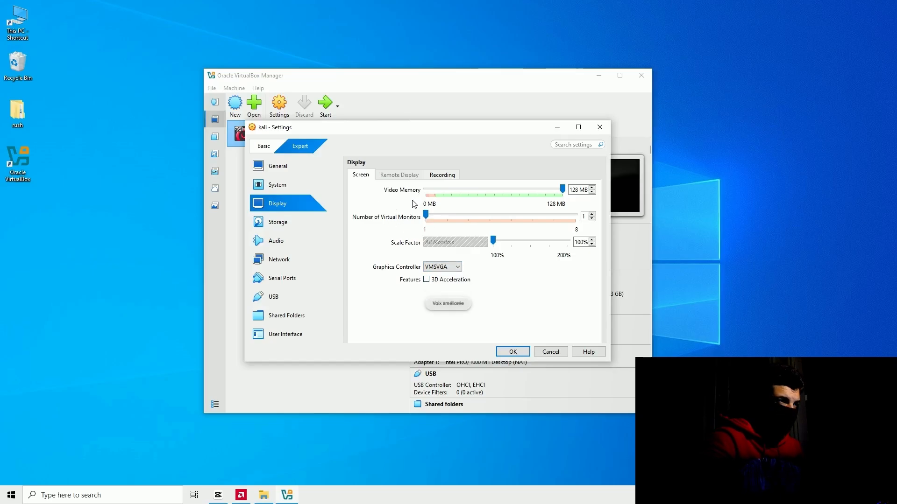
{"action": "scroll", "coordinate": [469, 299], "scroll_direction": "down", "scroll_amount": 3}
{"action": "scroll", "coordinate": [470, 299], "scroll_direction": "down", "scroll_amount": 3}
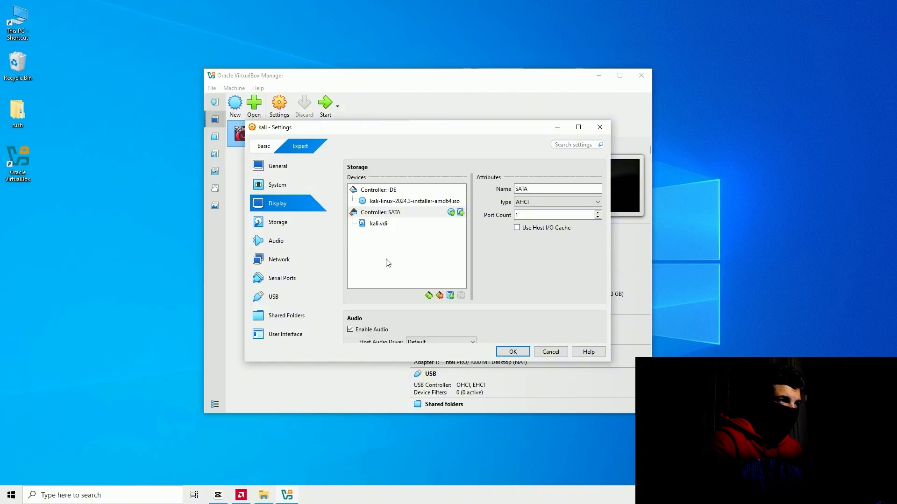
- Keep kali.vdi attached under Controller: SATA, abandon creating a new disk, and confirm the settings
{"action": "left_click", "coordinate": [386, 226]}
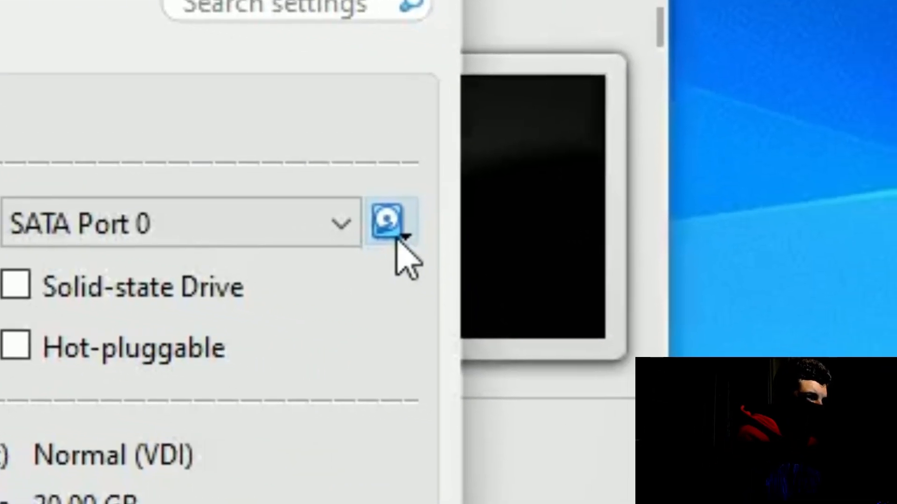
{"action": "left_click", "coordinate": [397, 238]}
{"action": "left_click", "coordinate": [435, 285]}
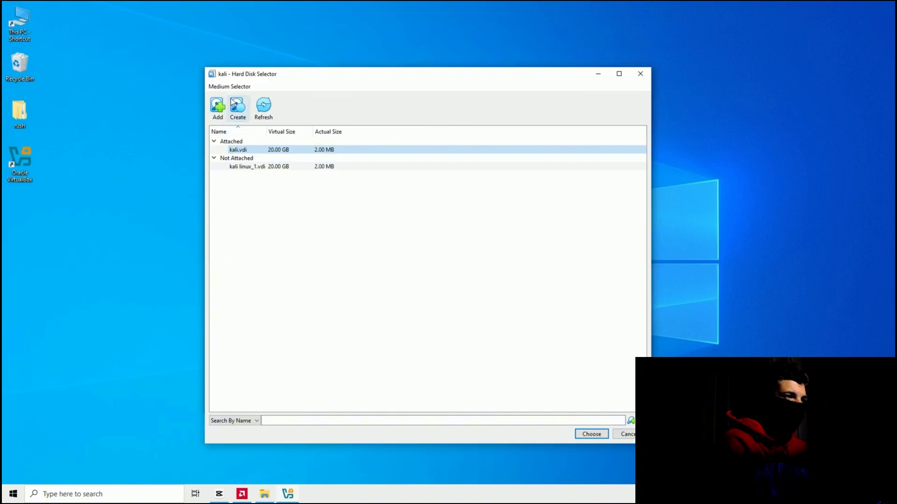
{"action": "left_click", "coordinate": [236, 105]}
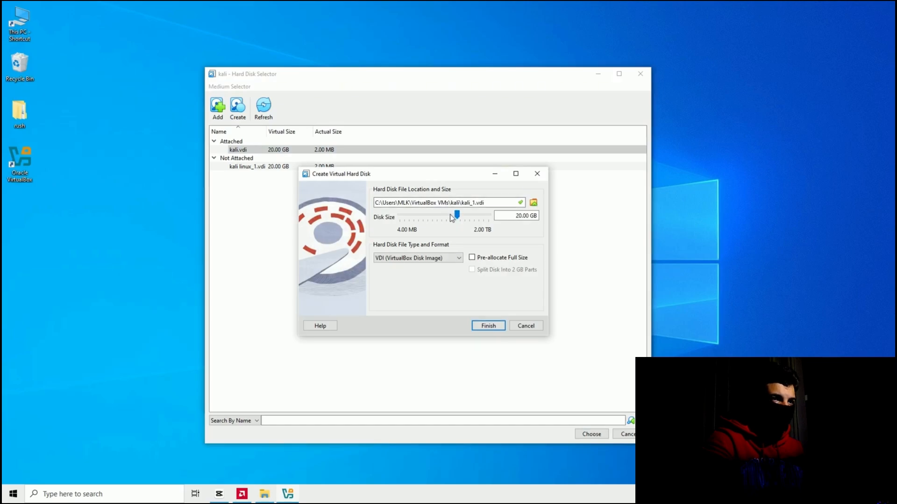
{"action": "left_click", "coordinate": [527, 327]}
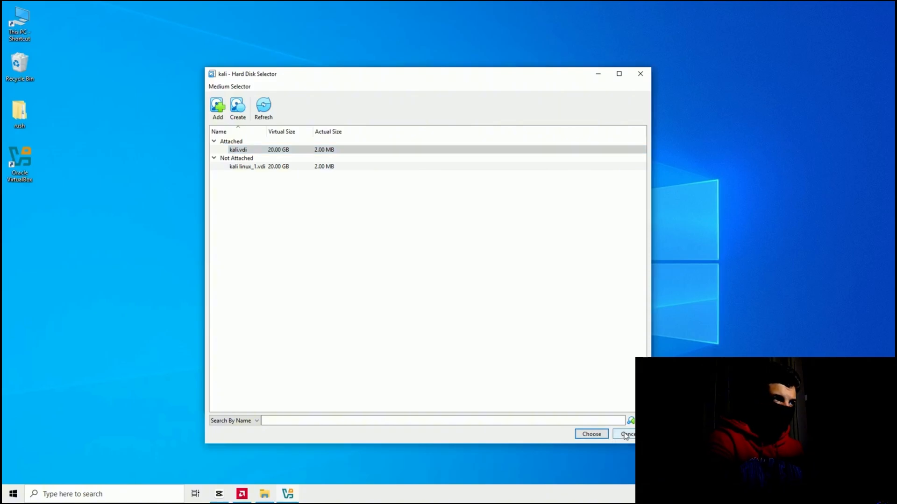
{"action": "left_click", "coordinate": [606, 436]}
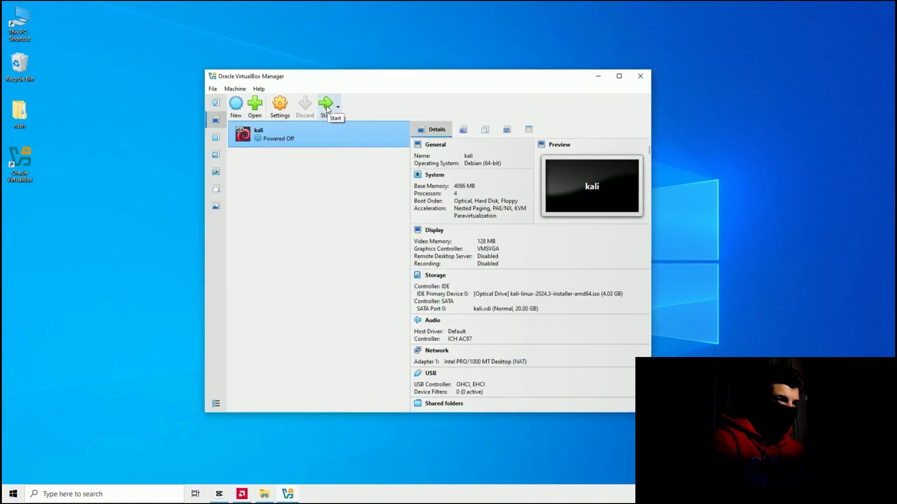
- Start the kali VM, choose Graphical install, and accept France as the installer country
{"action": "left_click", "coordinate": [326, 107]}
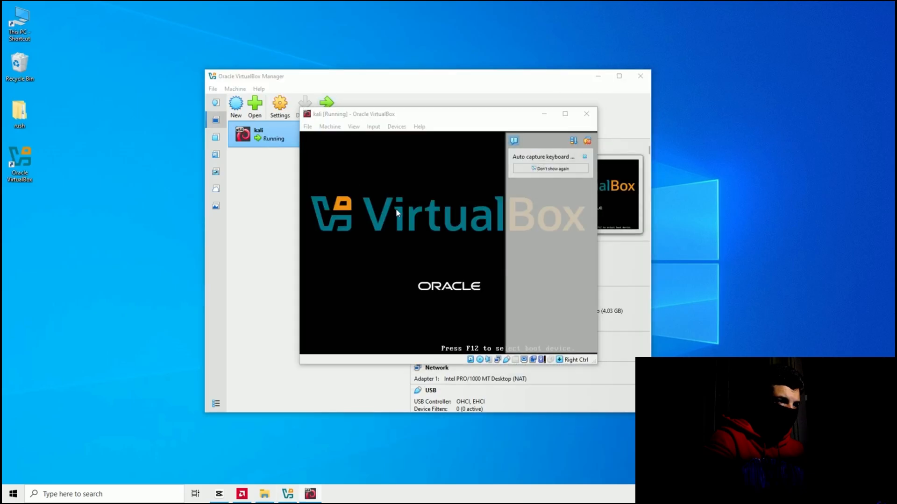
{"action": "key", "text": "Return"}
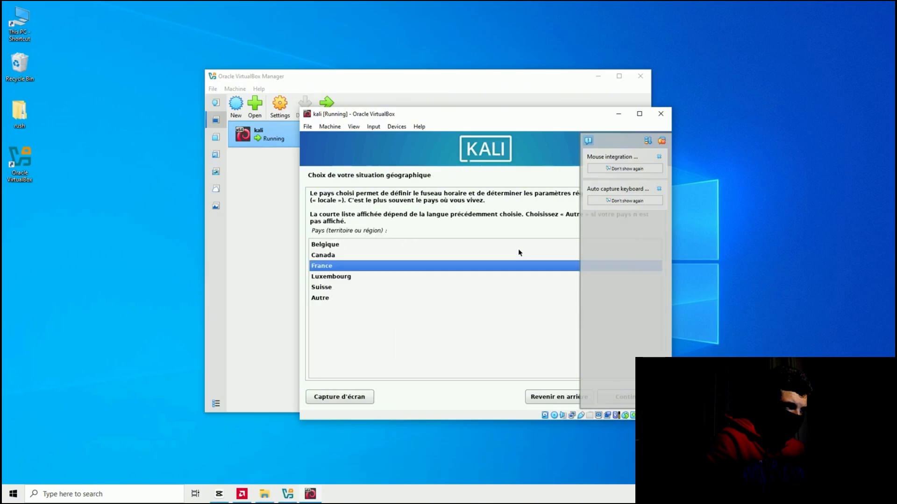
{"action": "key", "text": "Return"}
{"action": "key", "text": "Return"}
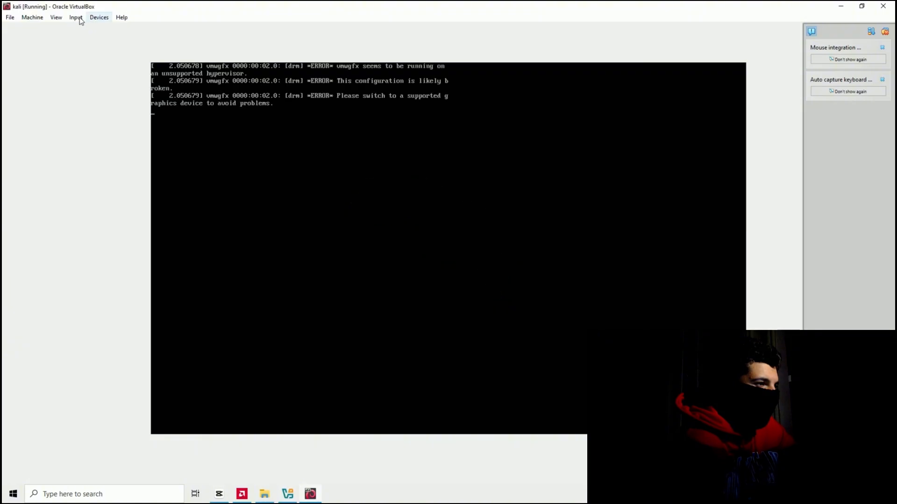
- Switch the kali VM window to full-screen mode
{"action": "left_click", "coordinate": [56, 17]}
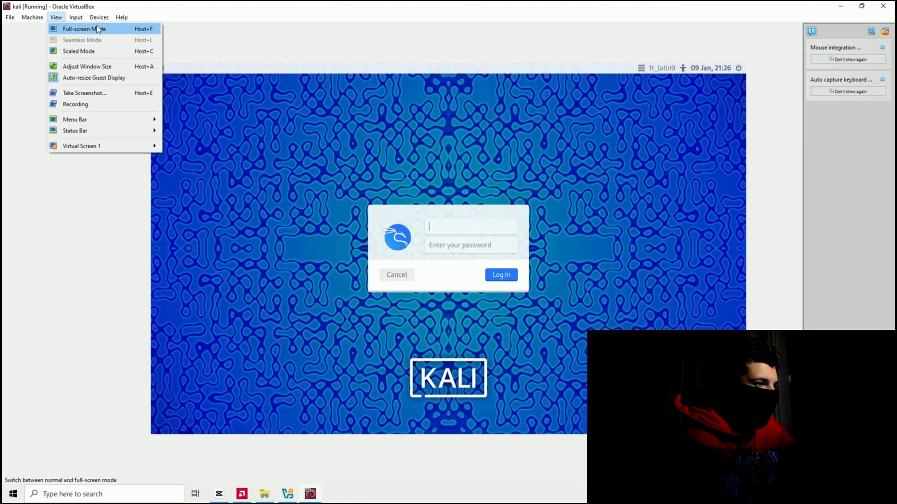
{"action": "left_click", "coordinate": [97, 29]}
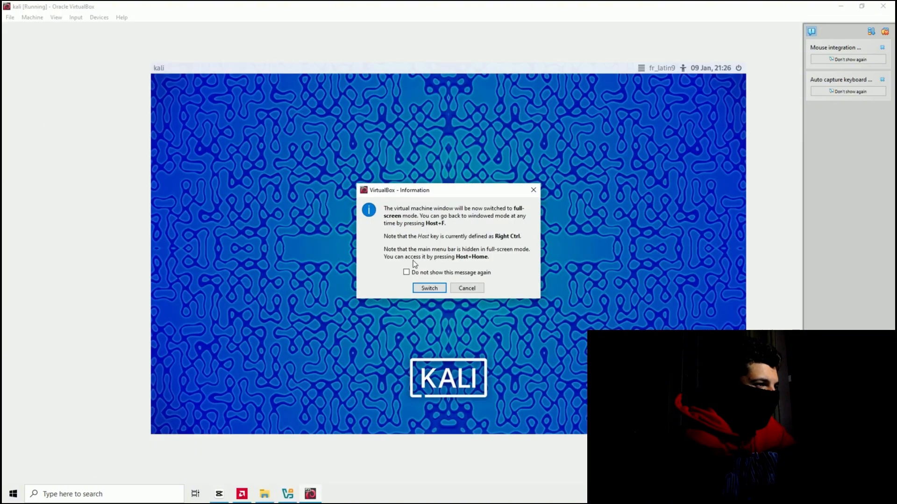
{"action": "left_click", "coordinate": [422, 287]}
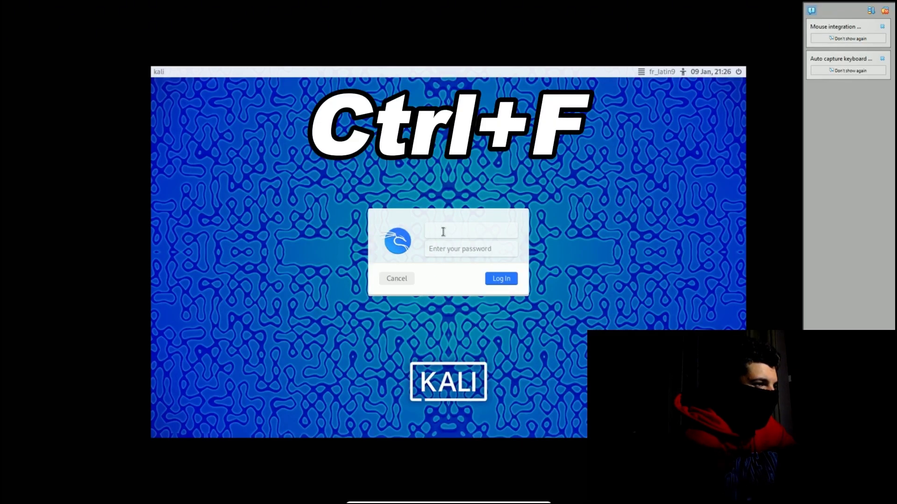
- Sign in at the Kali login screen with the default username and password
{"action": "type", "text": "kali"}
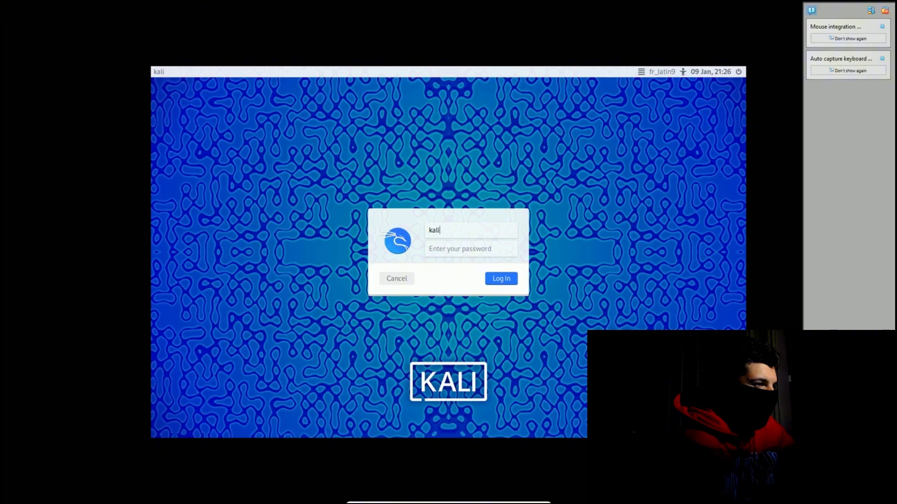
{"action": "left_click", "coordinate": [444, 248]}
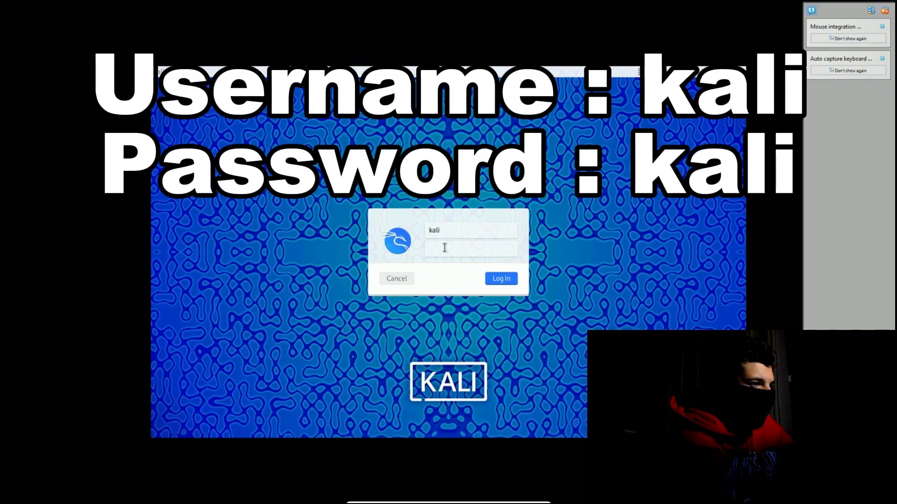
{"action": "type", "text": "kali"}
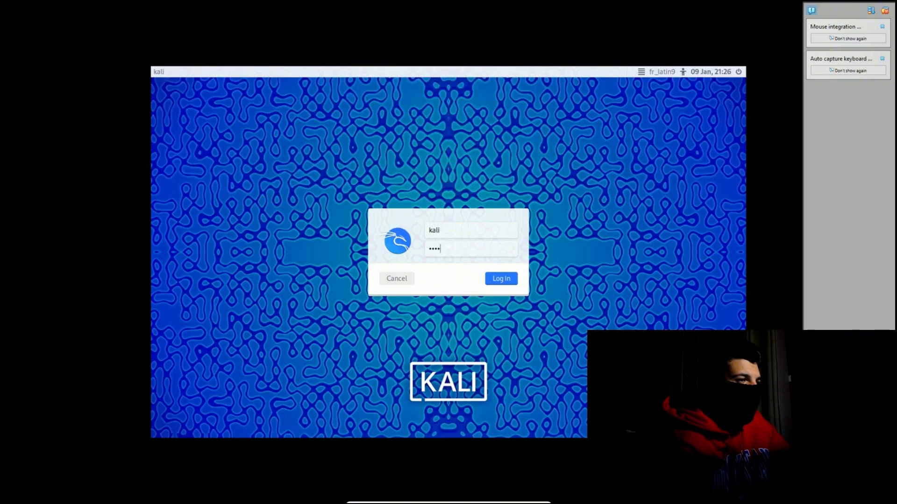
{"action": "key", "text": "Return"}
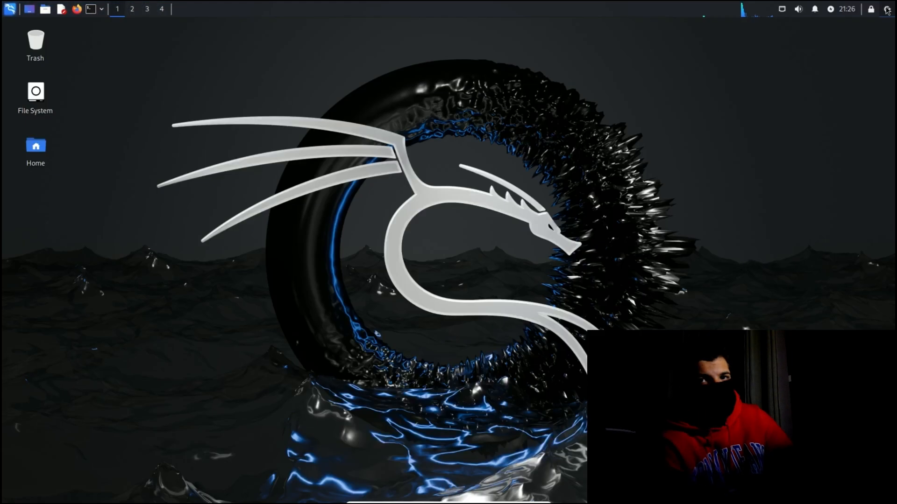
- Shut down the Kali guest from its power menu, then start the kali VM again
{"action": "left_click", "coordinate": [887, 9]}
{"action": "left_click", "coordinate": [531, 213]}
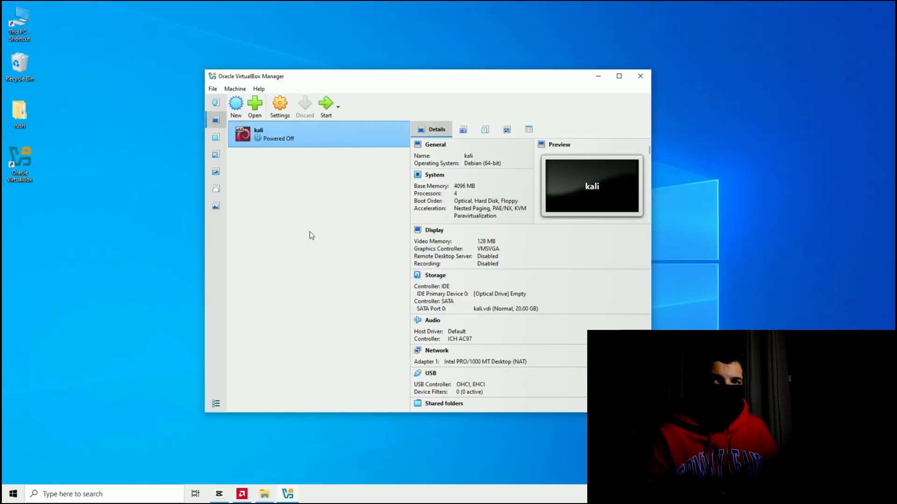
{"action": "left_click", "coordinate": [326, 103]}
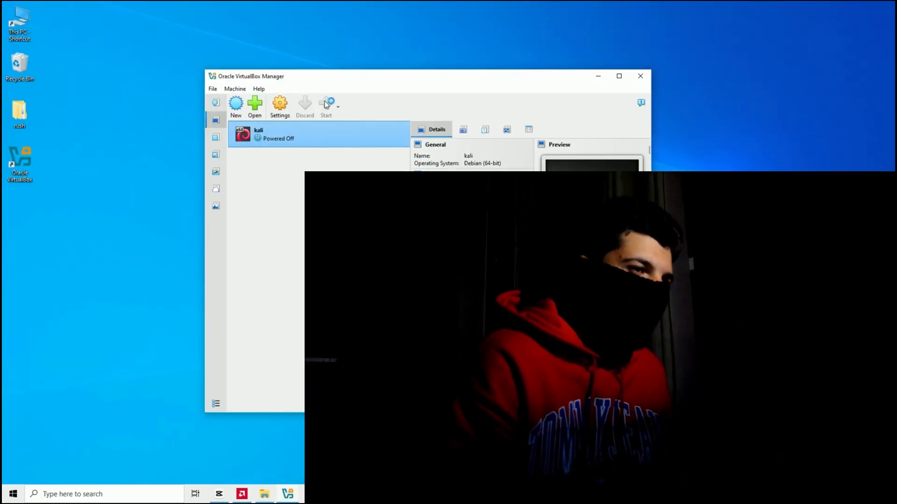